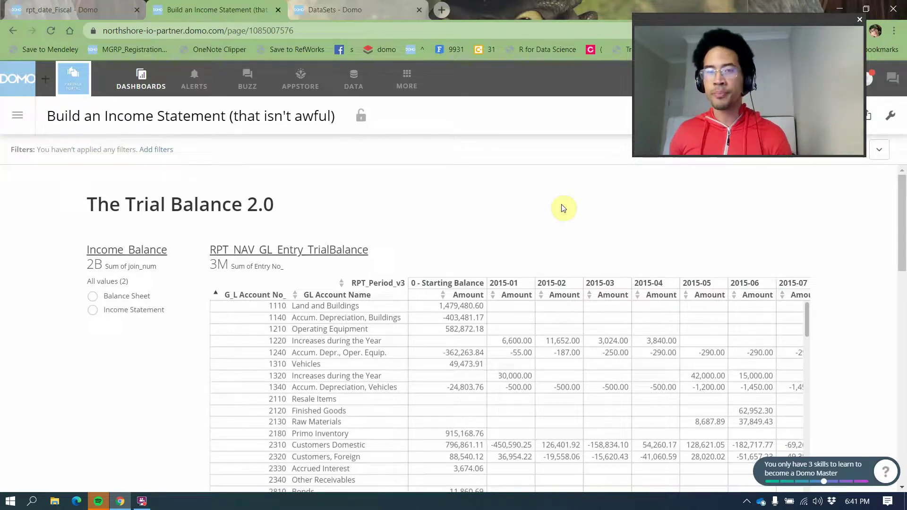
- Pick Income Statement in the Income_Balance filter card and review the Chart of Accounts pivot
{"action": "scroll", "coordinate": [747, 405], "scroll_direction": "down", "scroll_amount": 15}
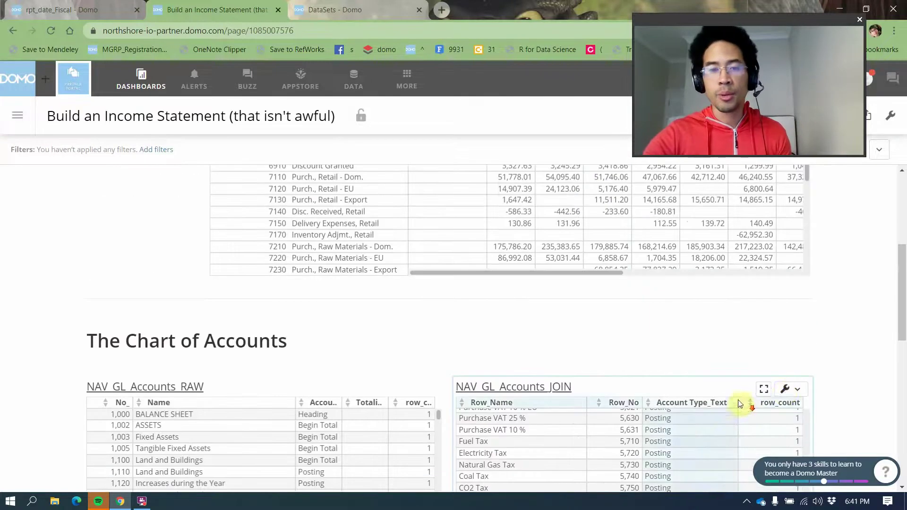
{"action": "scroll", "coordinate": [878, 368], "scroll_direction": "down", "scroll_amount": 3}
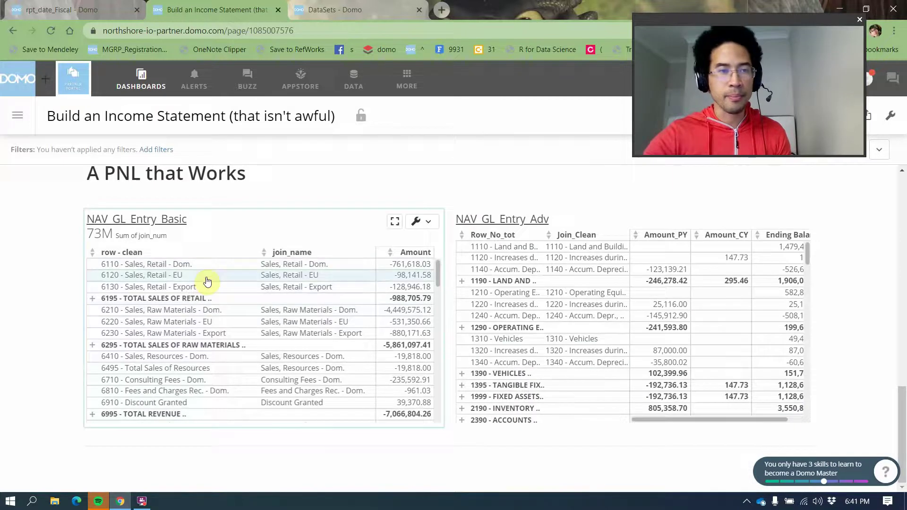
{"action": "scroll", "coordinate": [216, 273], "scroll_direction": "up", "scroll_amount": 1}
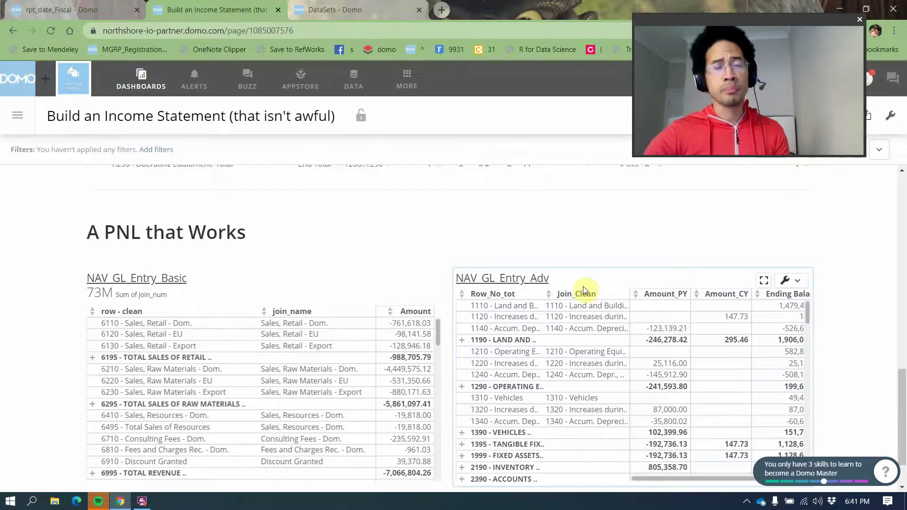
{"action": "scroll", "coordinate": [583, 286], "scroll_direction": "up", "scroll_amount": 10}
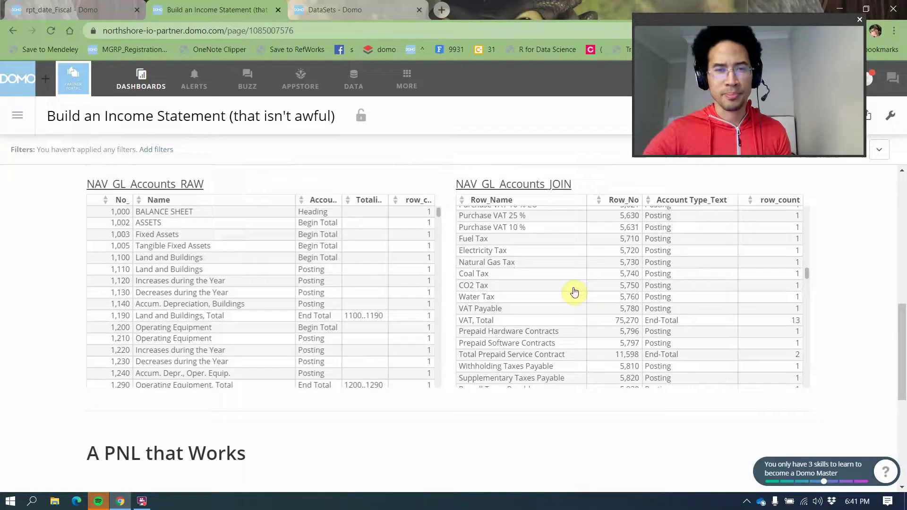
{"action": "scroll", "coordinate": [656, 305], "scroll_direction": "up", "scroll_amount": 8}
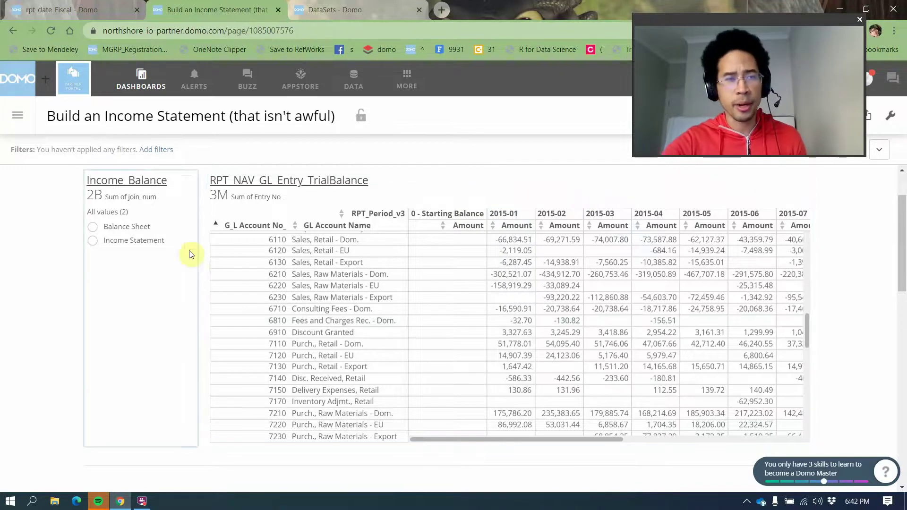
{"action": "scroll", "coordinate": [272, 293], "scroll_direction": "up", "scroll_amount": 10}
{"action": "scroll", "coordinate": [272, 303], "scroll_direction": "up", "scroll_amount": 2}
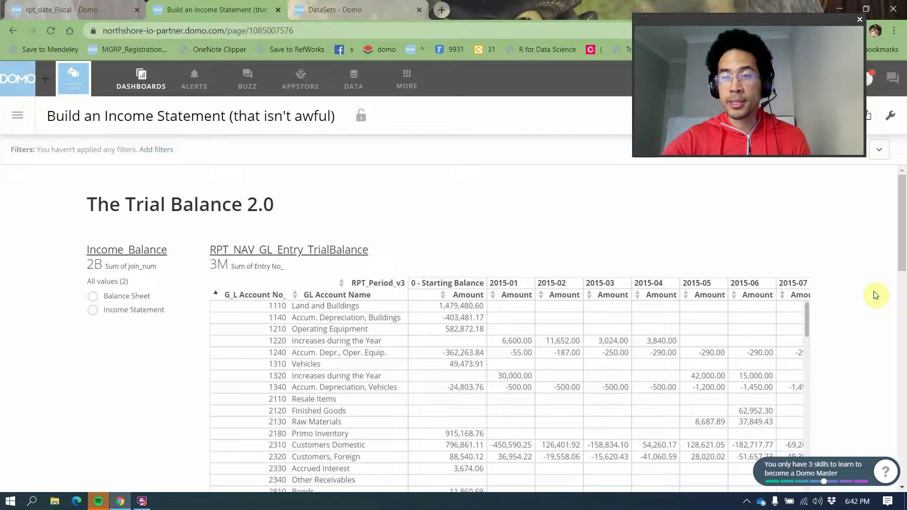
{"action": "scroll", "coordinate": [875, 293], "scroll_direction": "down", "scroll_amount": 1}
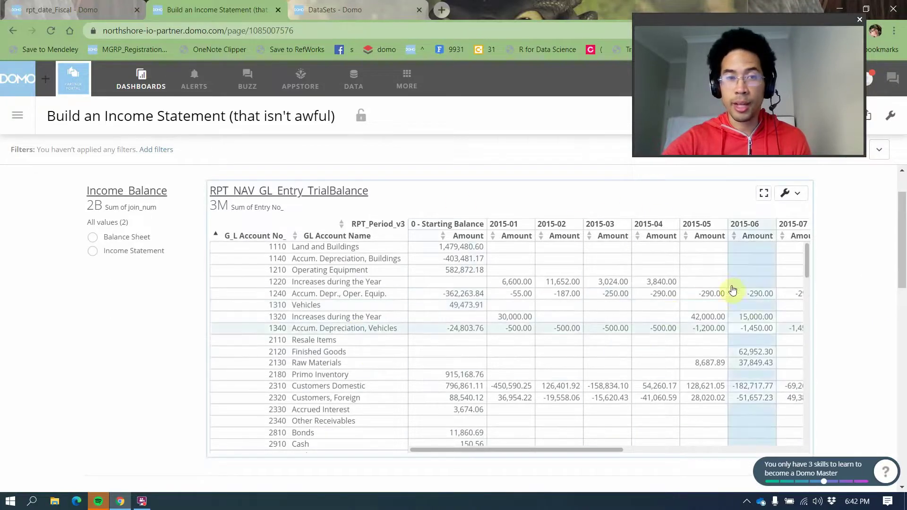
{"action": "left_click", "coordinate": [122, 249]}
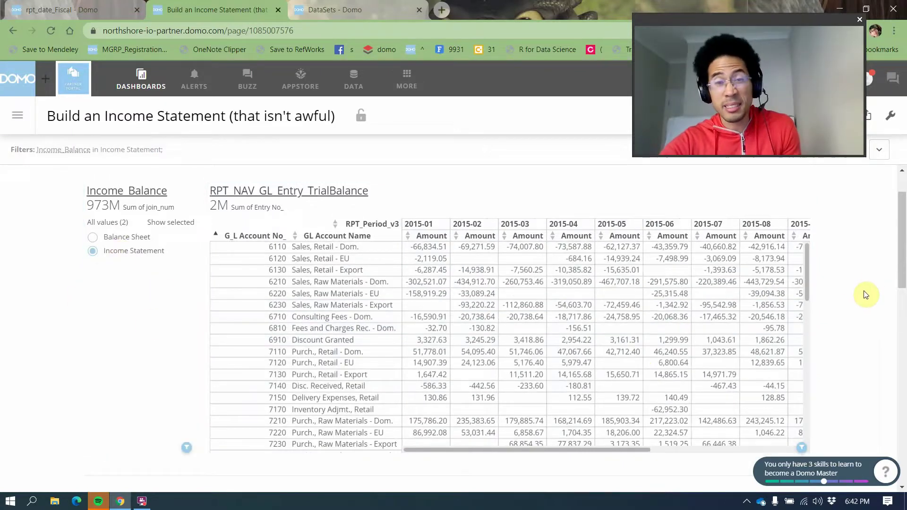
{"action": "scroll", "coordinate": [806, 263], "scroll_direction": "down", "scroll_amount": 10}
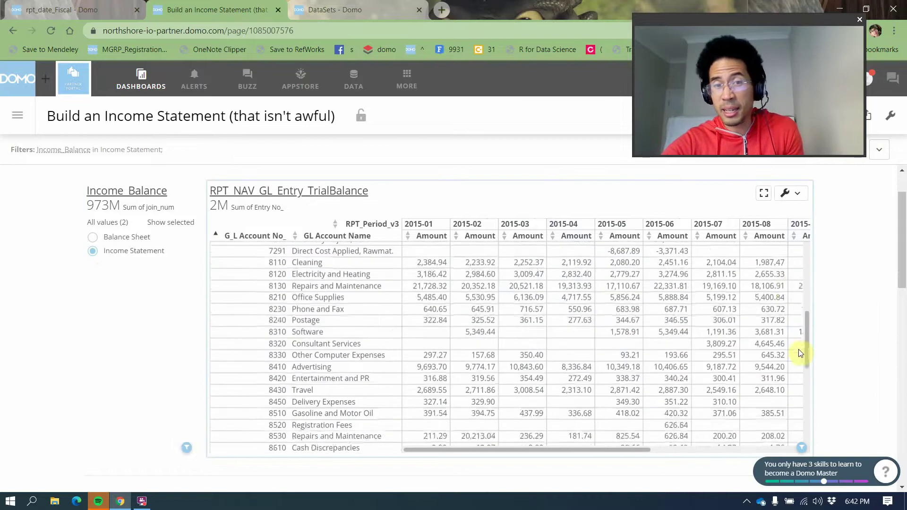
{"action": "scroll", "coordinate": [809, 307], "scroll_direction": "up", "scroll_amount": 10}
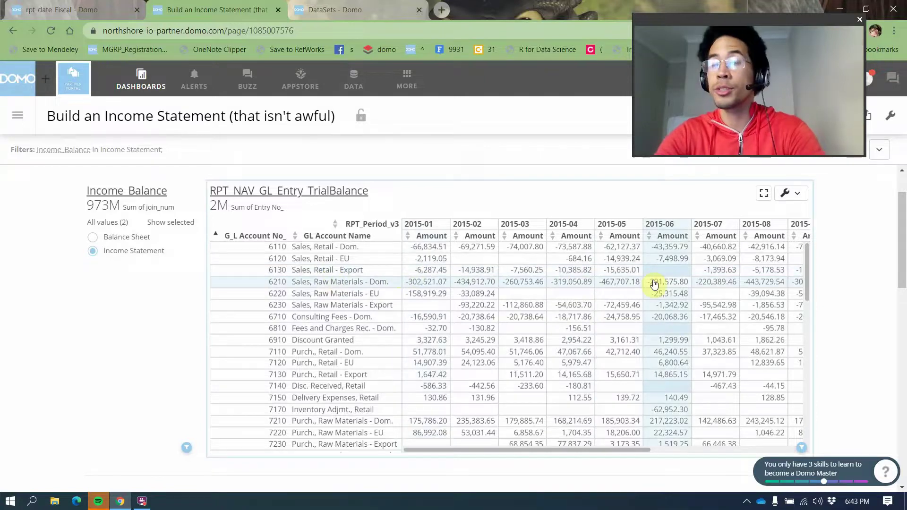
{"action": "left_click_drag", "start_coordinate": [902, 234], "coordinate": [903, 322]}
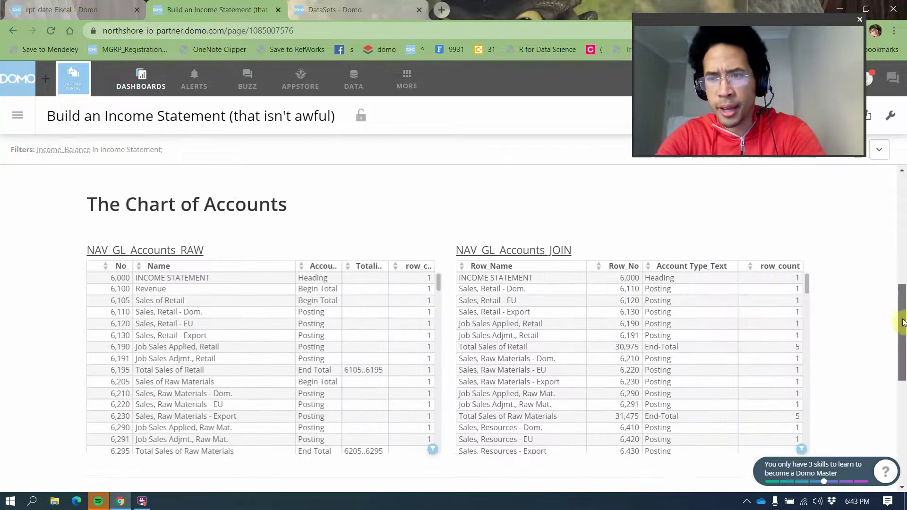
{"action": "scroll", "coordinate": [904, 323], "scroll_direction": "down", "scroll_amount": 1}
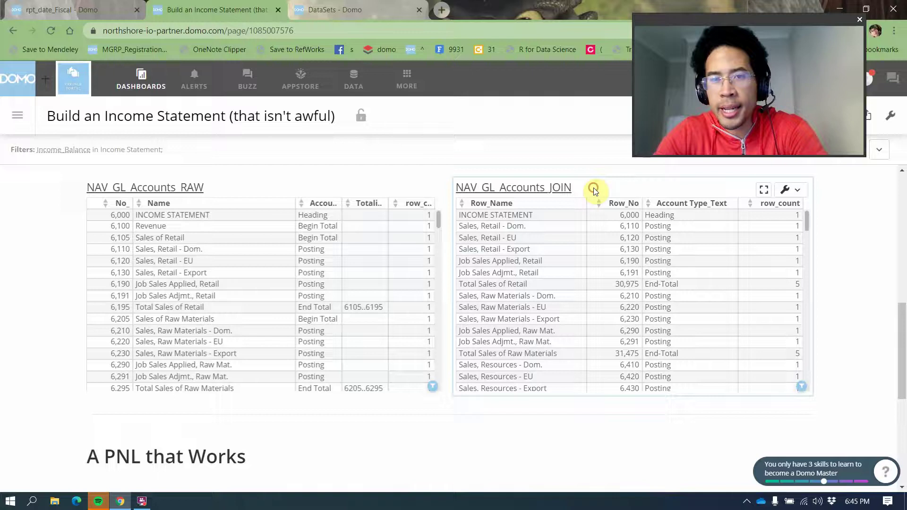
- Open the NAV_GL_Accounts_JOIN card on its own page and choose Edit in Analyzer
{"action": "left_click", "coordinate": [567, 192]}
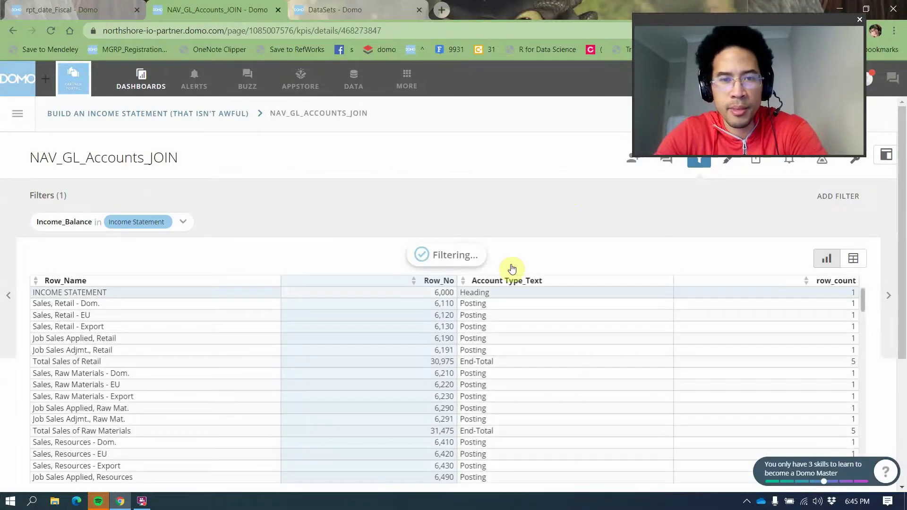
{"action": "left_click", "coordinate": [854, 161]}
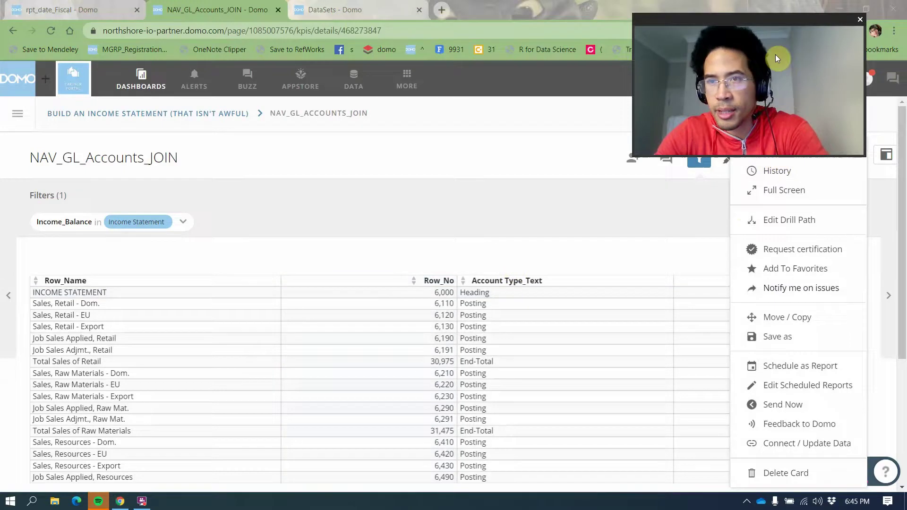
{"action": "left_click_drag", "start_coordinate": [776, 55], "coordinate": [633, 49]}
{"action": "left_click", "coordinate": [780, 148]}
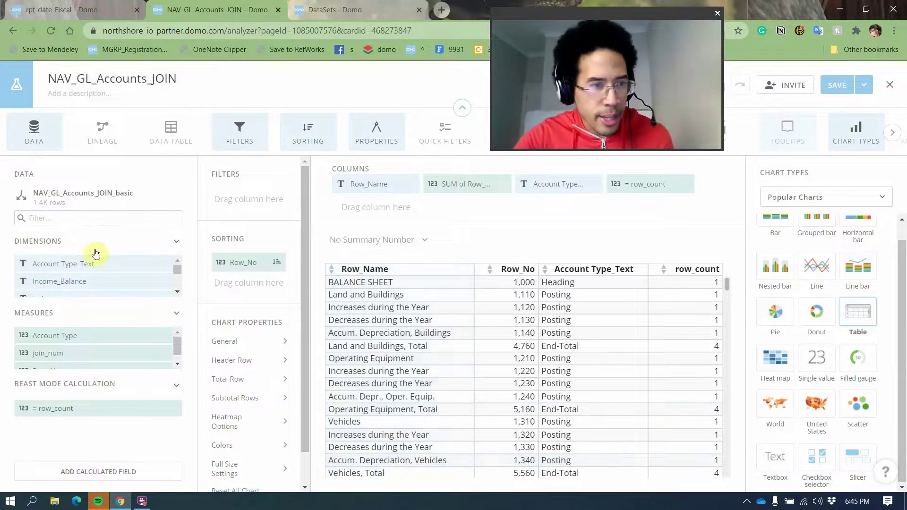
- Add join_num and join_name as table columns and set Row_No to No aggregation
{"action": "left_click_drag", "start_coordinate": [56, 354], "coordinate": [519, 184]}
{"action": "left_click", "coordinate": [487, 186]}
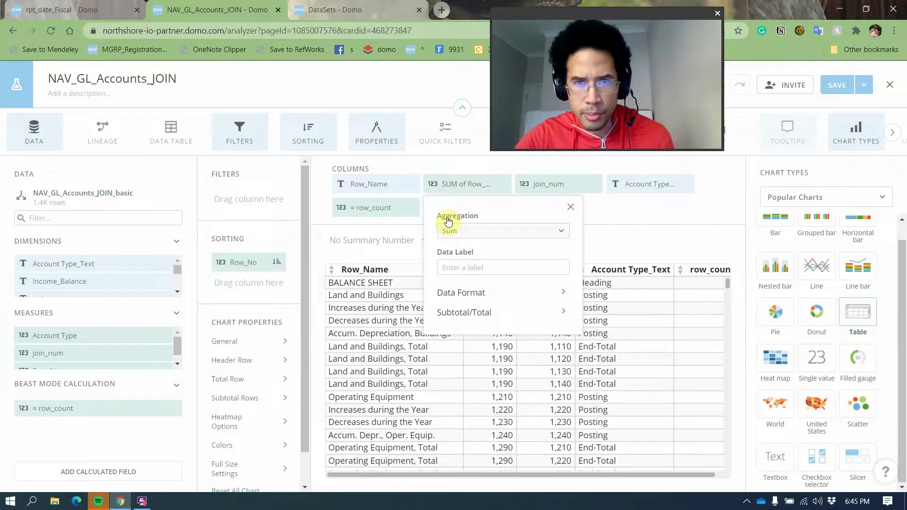
{"action": "left_click", "coordinate": [452, 230]}
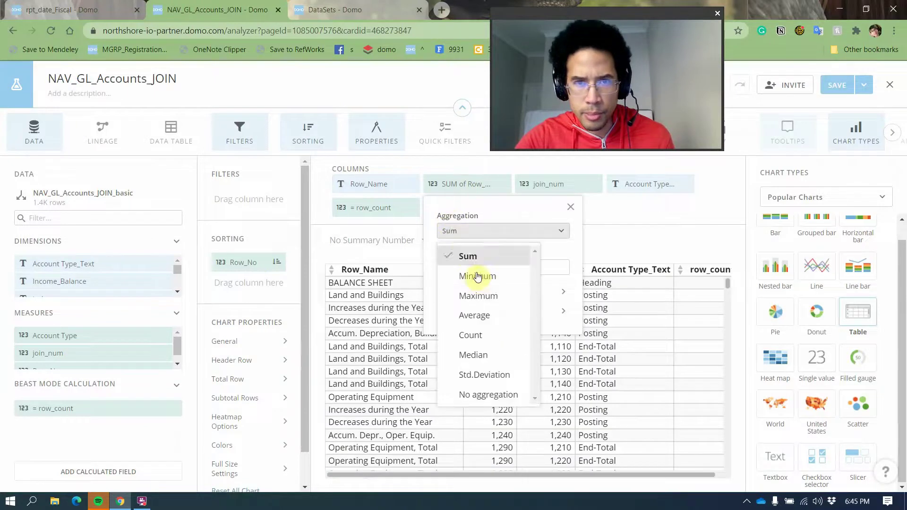
{"action": "left_click", "coordinate": [465, 396]}
{"action": "left_click", "coordinate": [666, 238]}
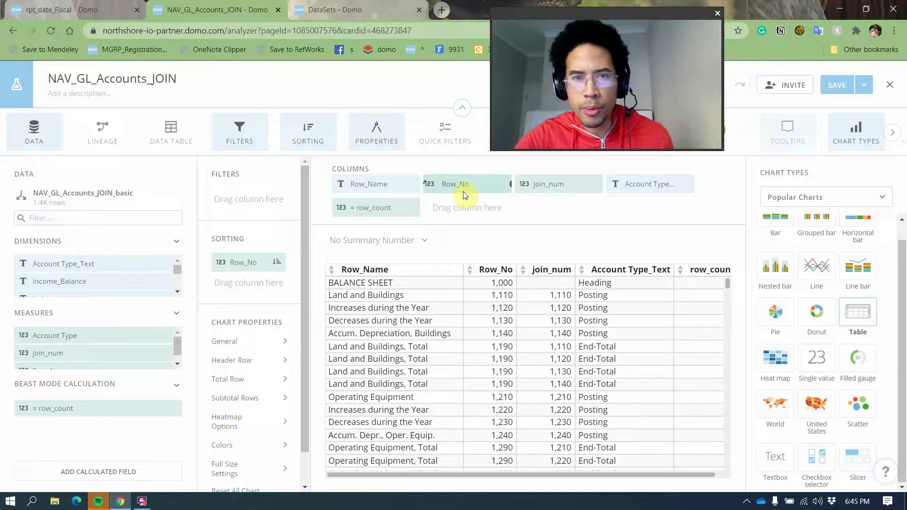
{"action": "left_click", "coordinate": [95, 217]}
{"action": "type", "text": "joinnam"}
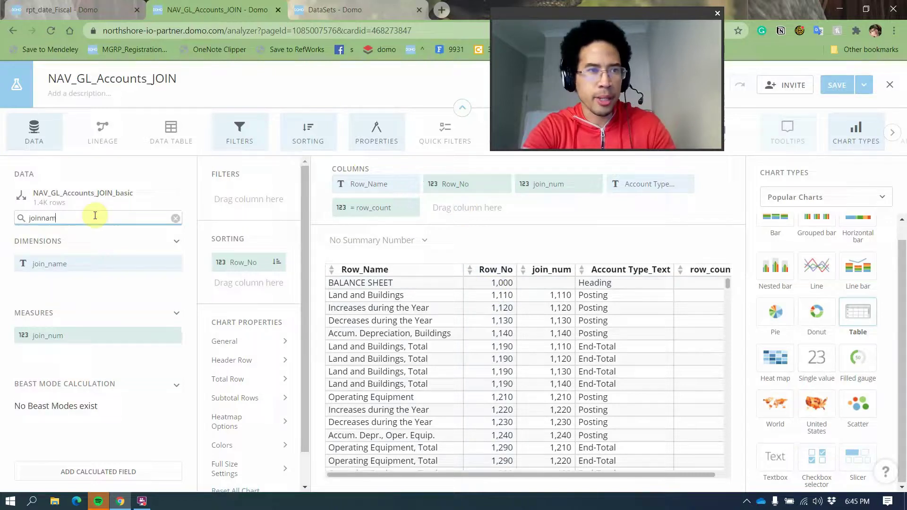
{"action": "type", "text": "in"}
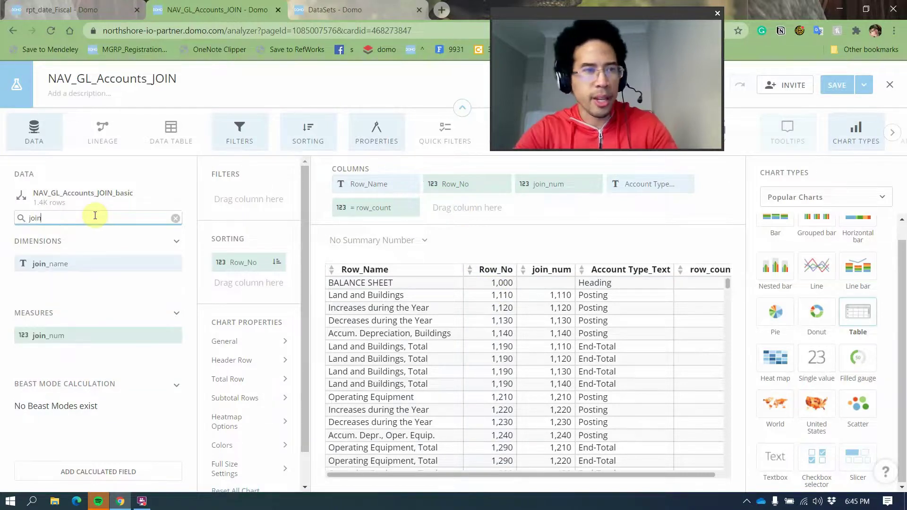
{"action": "left_click_drag", "start_coordinate": [73, 262], "coordinate": [636, 184]}
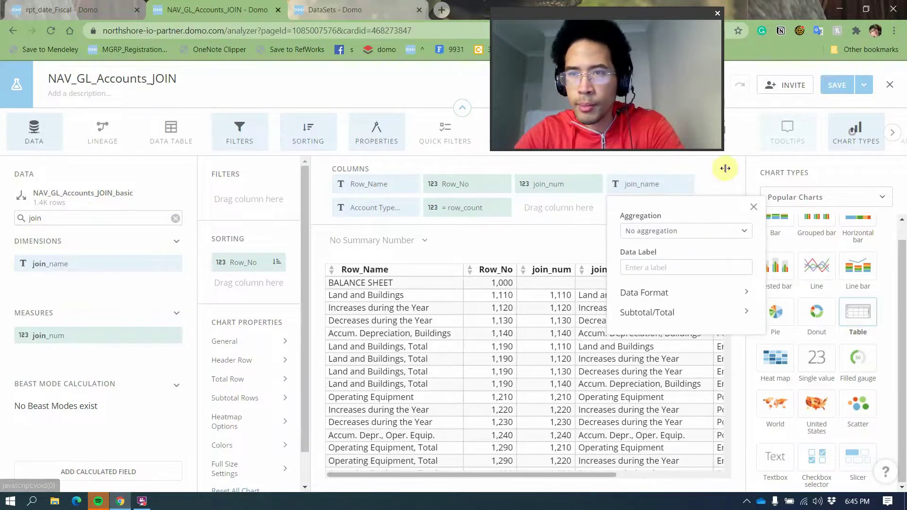
{"action": "left_click", "coordinate": [34, 133]}
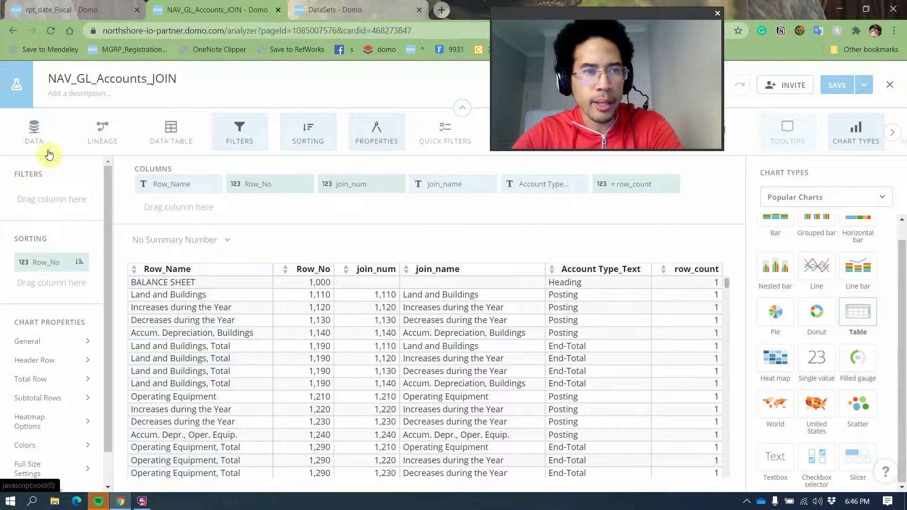
- Filter the card by Income_Balance, keeping only Income Statement rows
{"action": "left_click", "coordinate": [43, 133]}
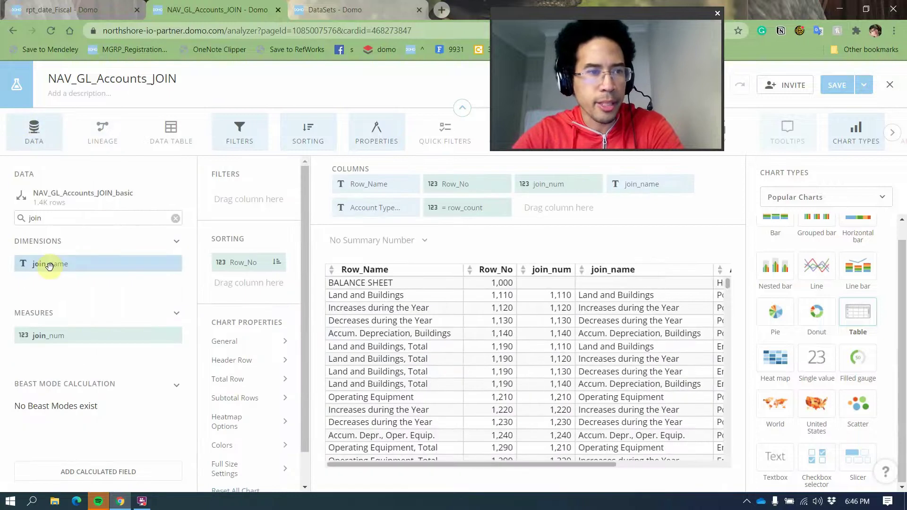
{"action": "double_click", "coordinate": [61, 219]}
{"action": "type", "text": "balance"}
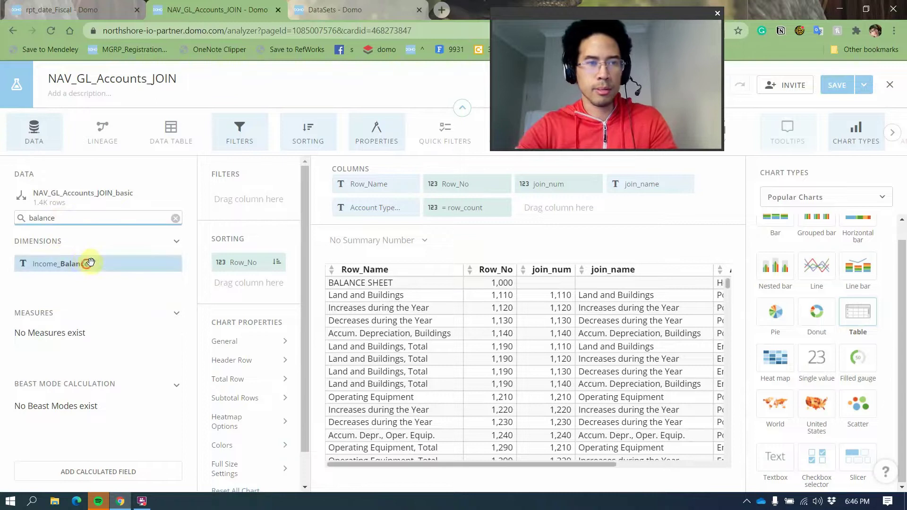
{"action": "left_click_drag", "start_coordinate": [90, 263], "coordinate": [241, 199]}
{"action": "left_click", "coordinate": [267, 336]}
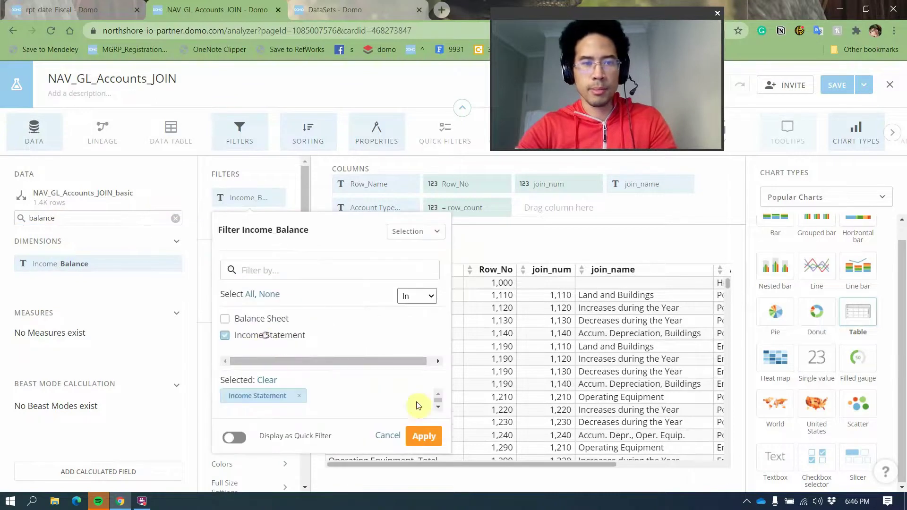
{"action": "left_click", "coordinate": [424, 435]}
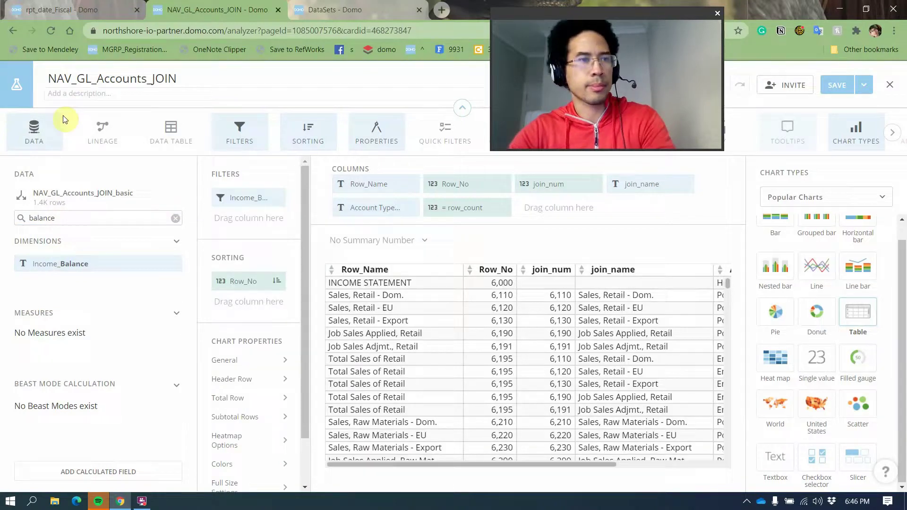
- Hide the field list and remove the join_num and join_name columns from the table
{"action": "left_click", "coordinate": [36, 128]}
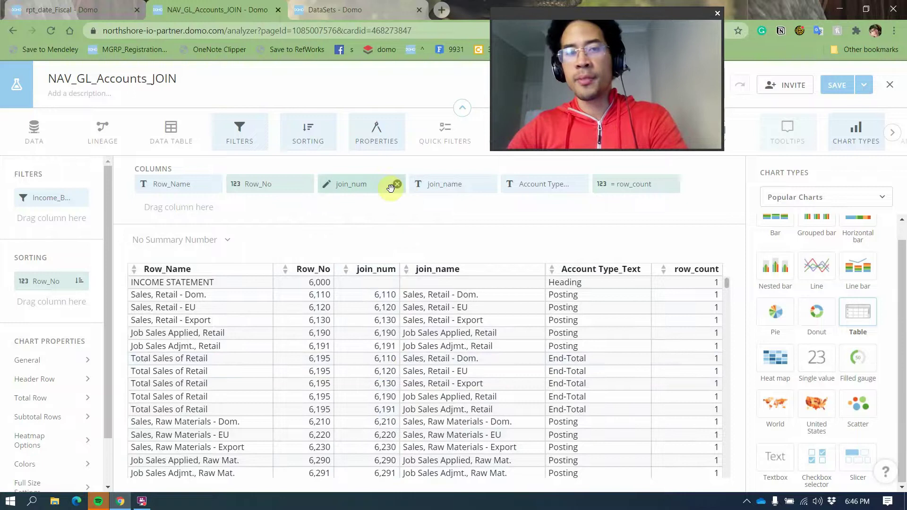
{"action": "left_click", "coordinate": [398, 187]}
{"action": "left_click", "coordinate": [399, 186]}
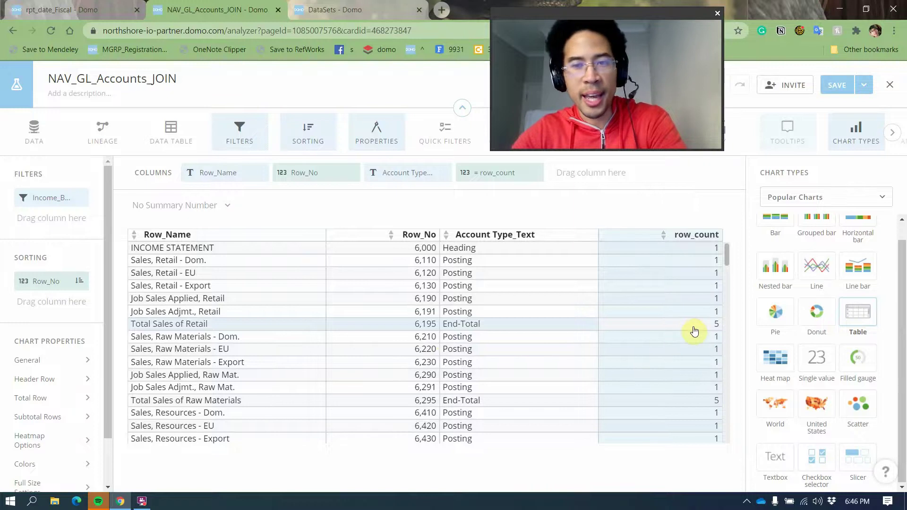
- Exit the card editor, confirming to leave without saving
{"action": "left_click", "coordinate": [888, 89]}
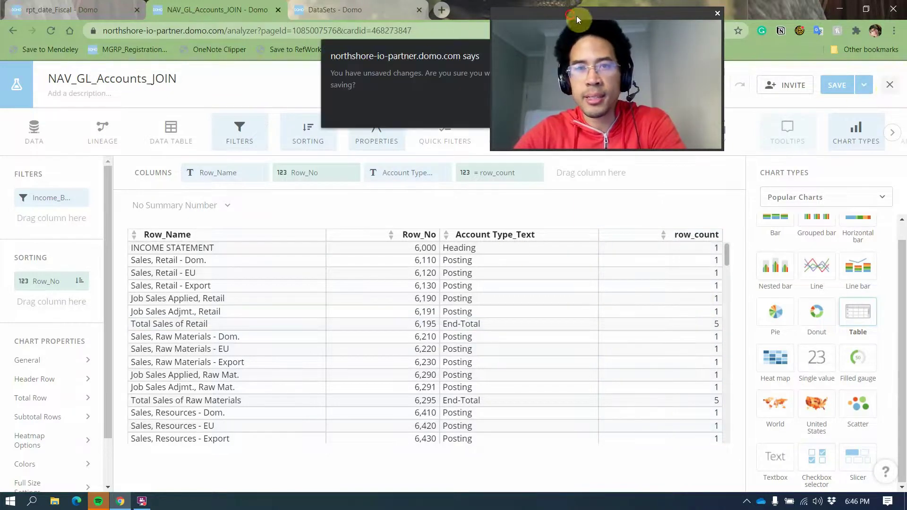
{"action": "left_click_drag", "start_coordinate": [577, 16], "coordinate": [730, 31]}
{"action": "left_click", "coordinate": [515, 110]}
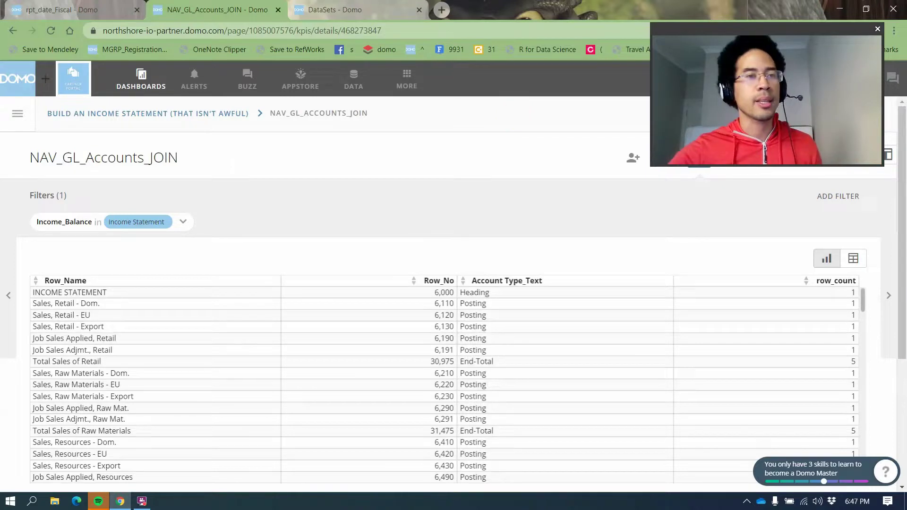
- Return to Build an Income Statement and open the NAV_GL_Entry_Basic card under A PNL that Works
{"action": "left_click", "coordinate": [222, 113]}
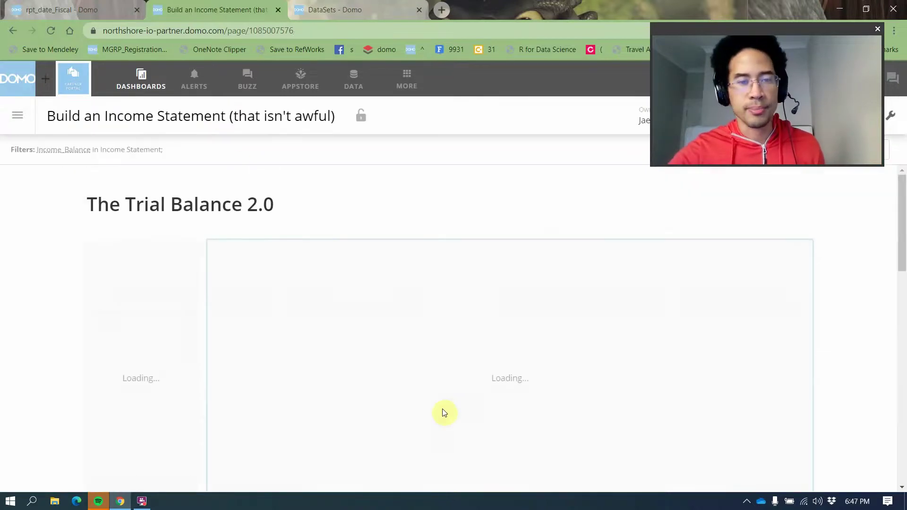
{"action": "scroll", "coordinate": [865, 385], "scroll_direction": "down", "scroll_amount": 10}
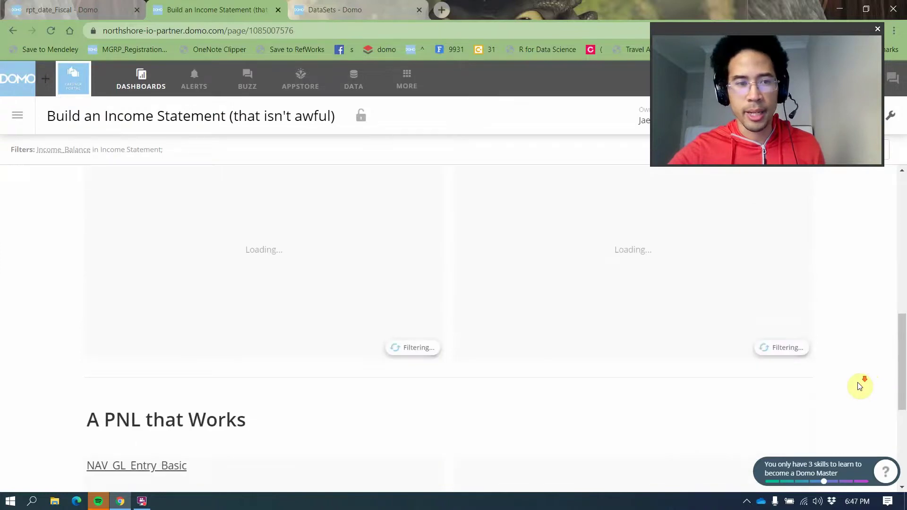
{"action": "scroll", "coordinate": [375, 367], "scroll_direction": "down", "scroll_amount": 5}
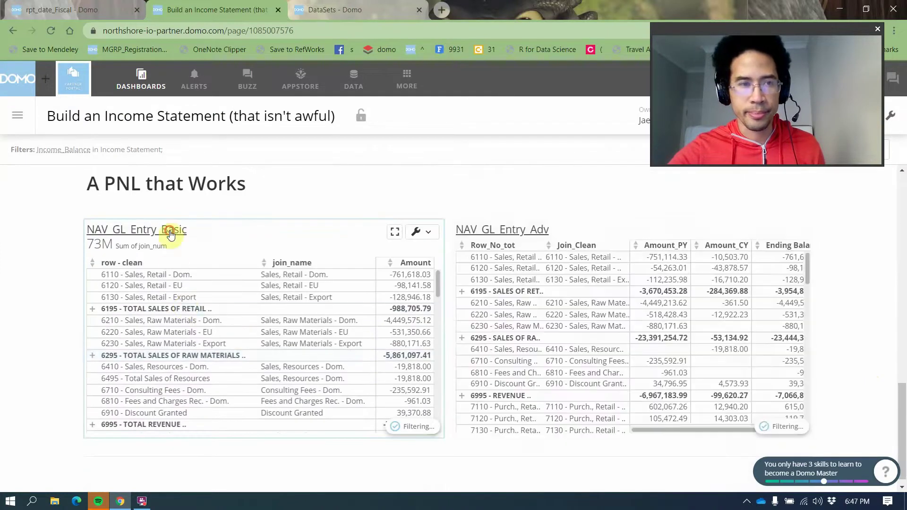
{"action": "left_click", "coordinate": [171, 235]}
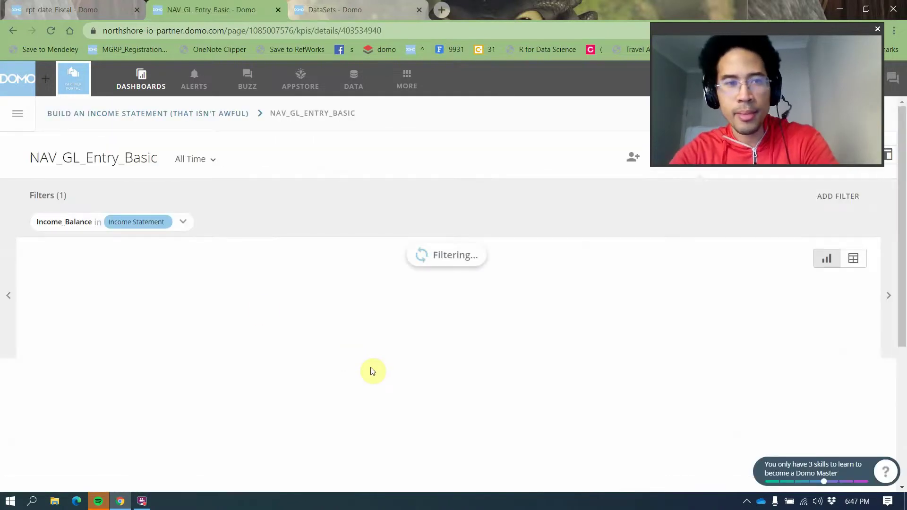
{"action": "scroll", "coordinate": [27, 350], "scroll_direction": "down", "scroll_amount": 10}
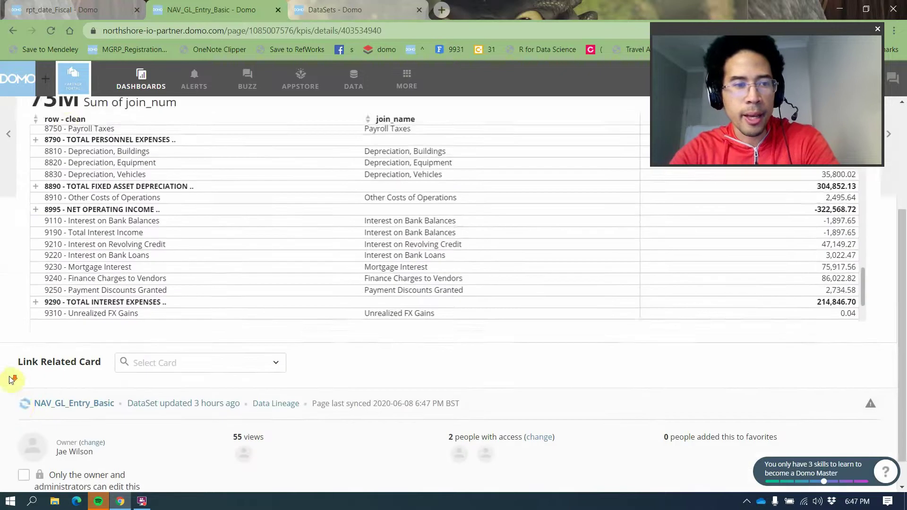
- Open the NAV_GL_Entry_Basic dataset in a new tab and choose Edit DataFusion
{"action": "middle_click", "coordinate": [46, 371]}
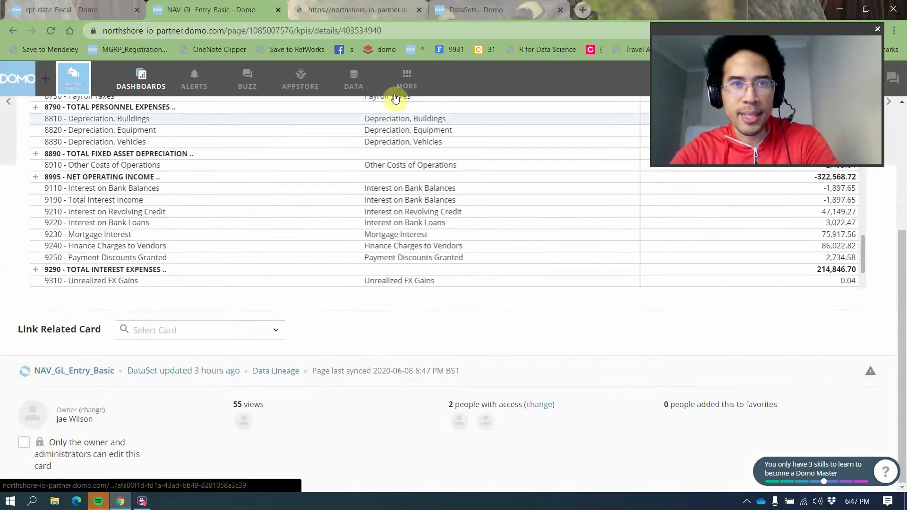
{"action": "left_click", "coordinate": [386, 16]}
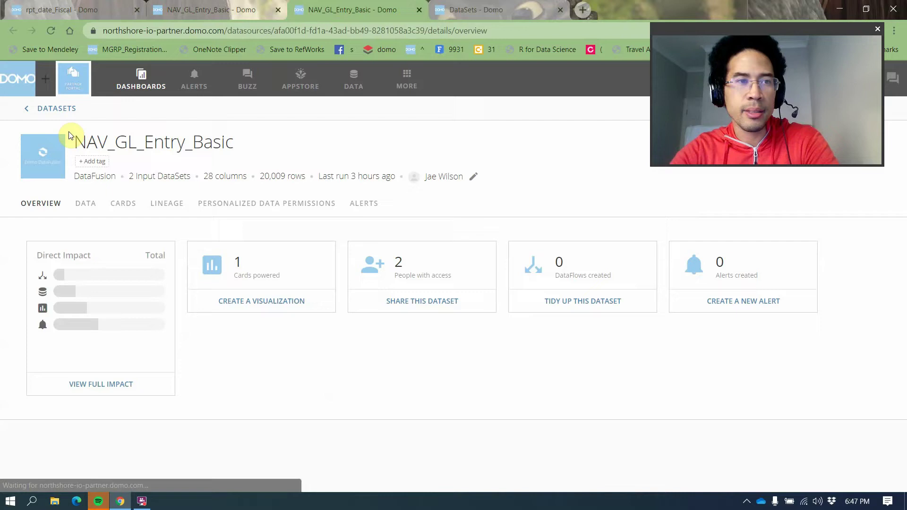
{"action": "left_click_drag", "start_coordinate": [818, 30], "coordinate": [712, 31]}
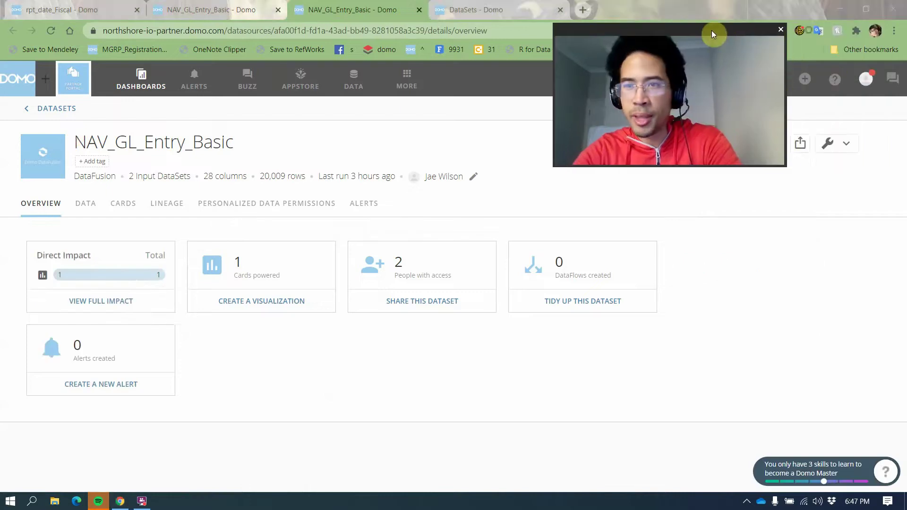
{"action": "left_click", "coordinate": [838, 143]}
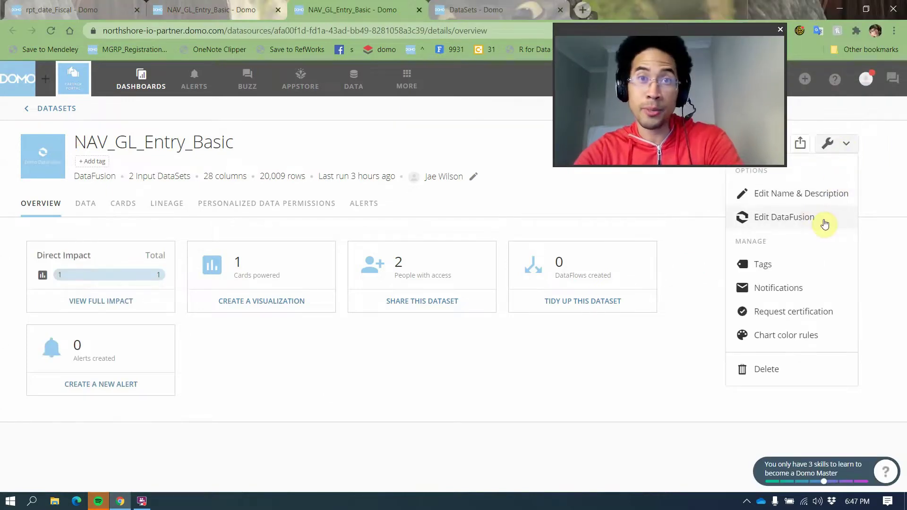
{"action": "left_click", "coordinate": [824, 221]}
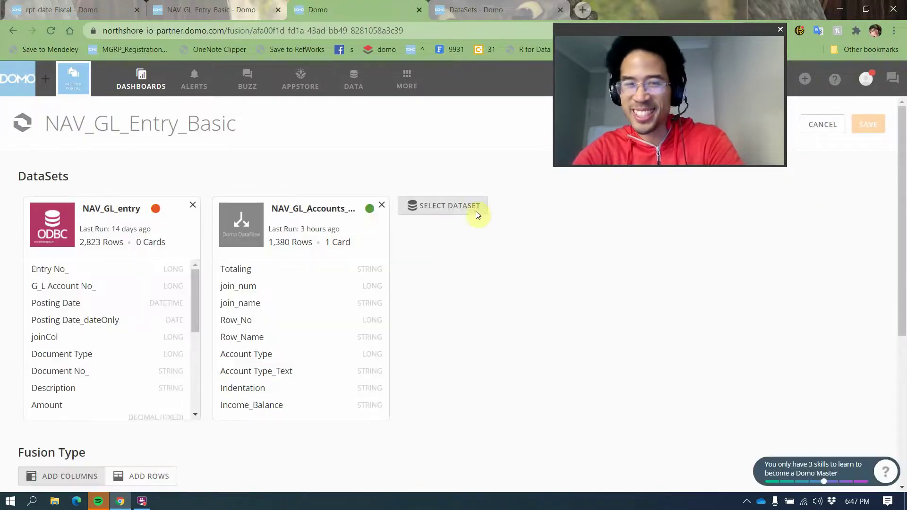
- Search 'gl', add NAV_GL_Accounts as an input dataset, then remove it again
{"action": "left_click", "coordinate": [478, 213]}
{"action": "type", "text": "gl"}
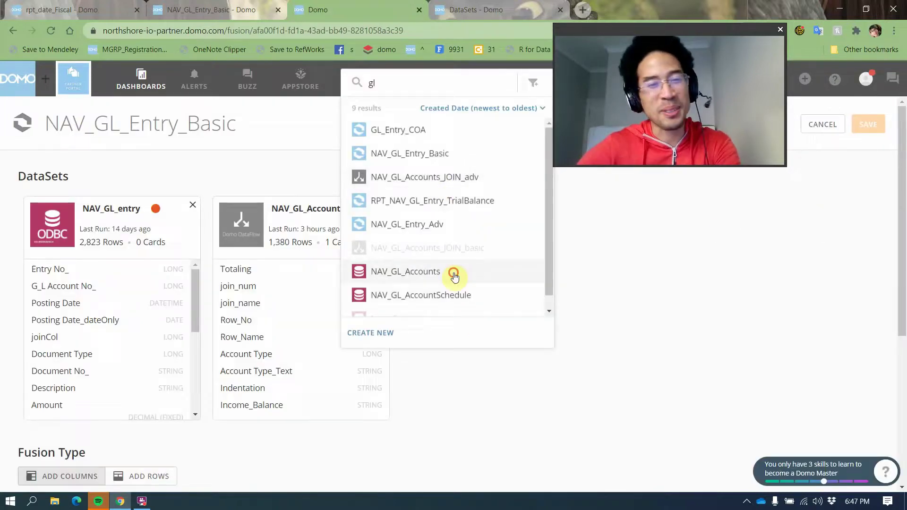
{"action": "left_click", "coordinate": [455, 277]}
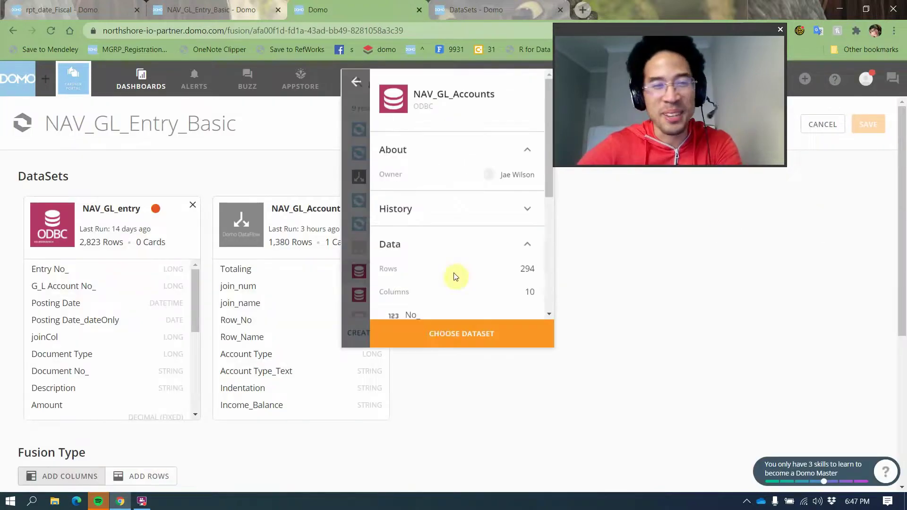
{"action": "left_click", "coordinate": [437, 330]}
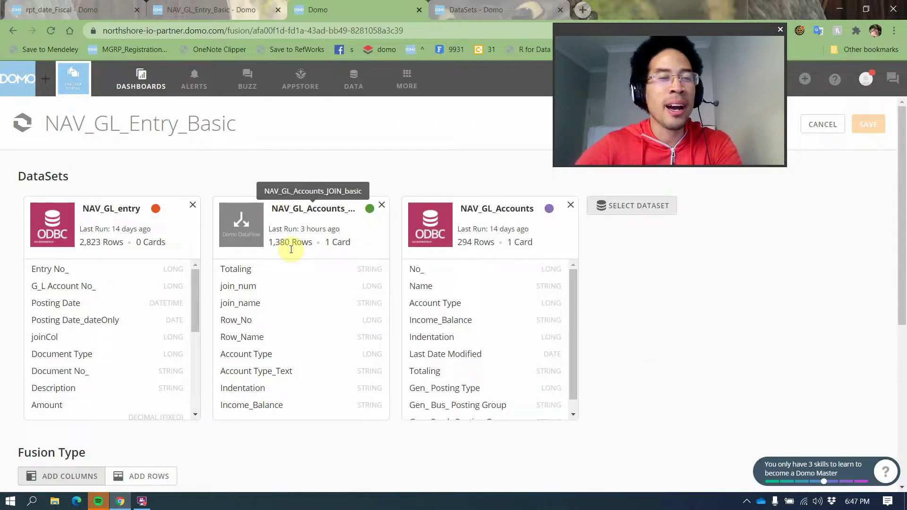
{"action": "left_click", "coordinate": [569, 205]}
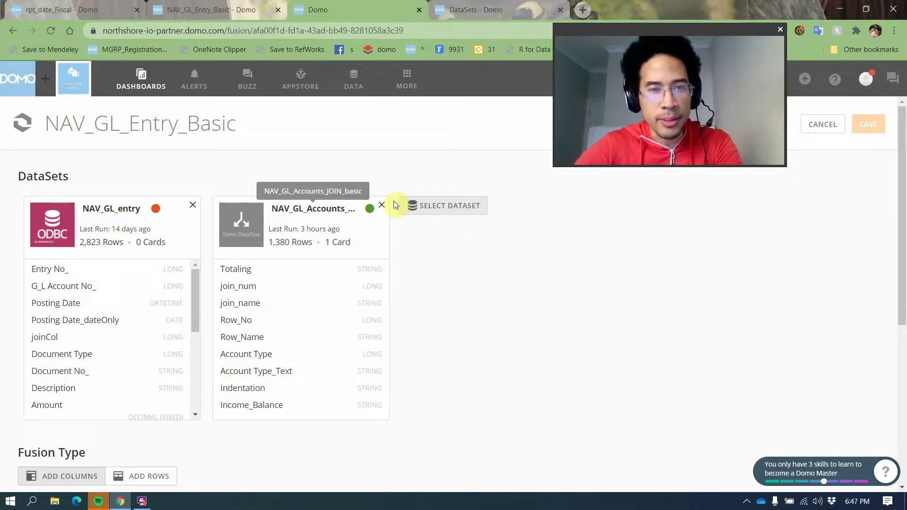
- Re-add NAV_GL_Accounts as the DataFusion's third input dataset
{"action": "scroll", "coordinate": [406, 310], "scroll_direction": "down", "scroll_amount": 5}
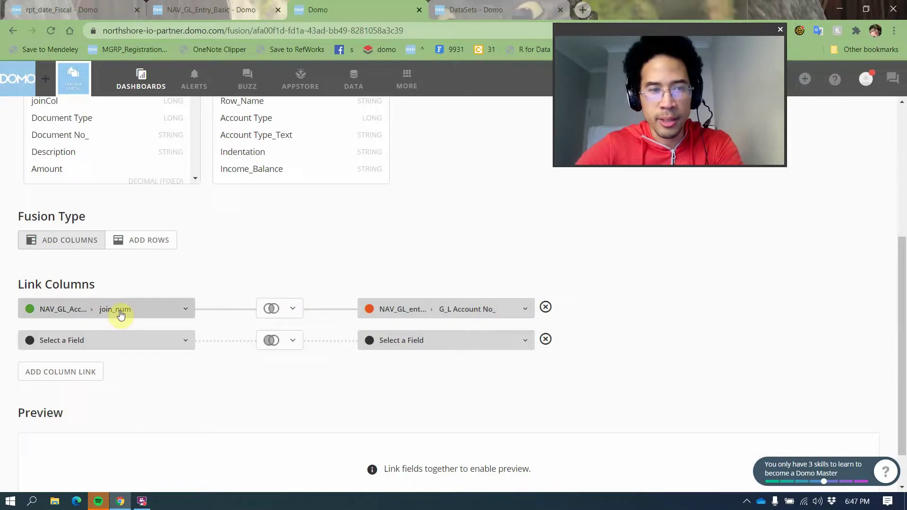
{"action": "scroll", "coordinate": [462, 209], "scroll_direction": "up", "scroll_amount": 5}
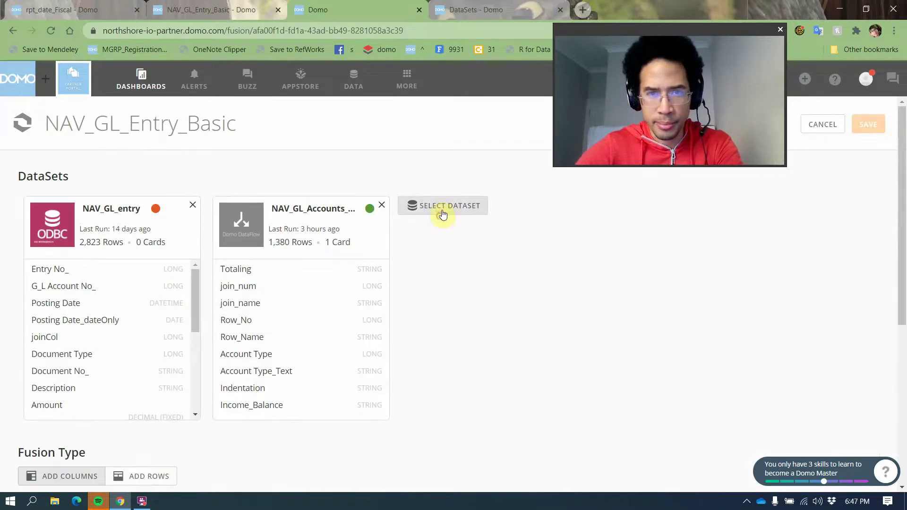
{"action": "left_click", "coordinate": [440, 214]}
{"action": "left_click", "coordinate": [415, 272]}
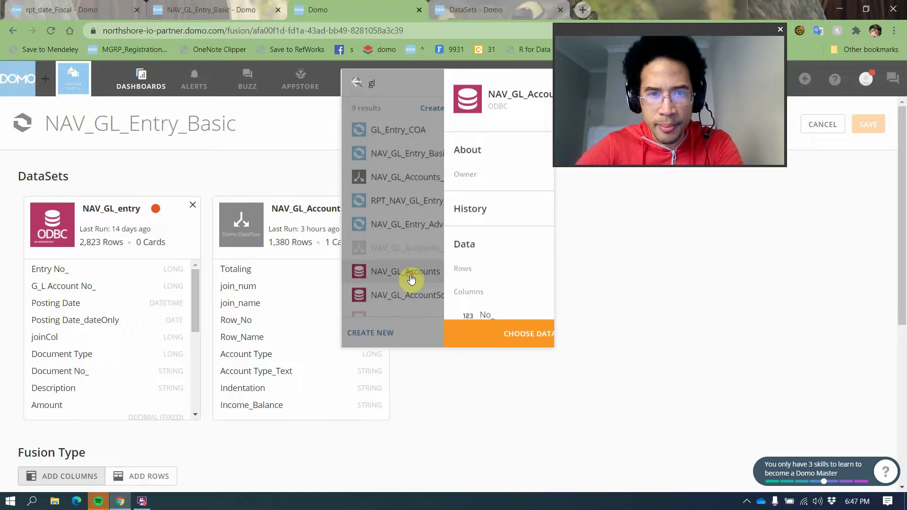
{"action": "left_click", "coordinate": [428, 333]}
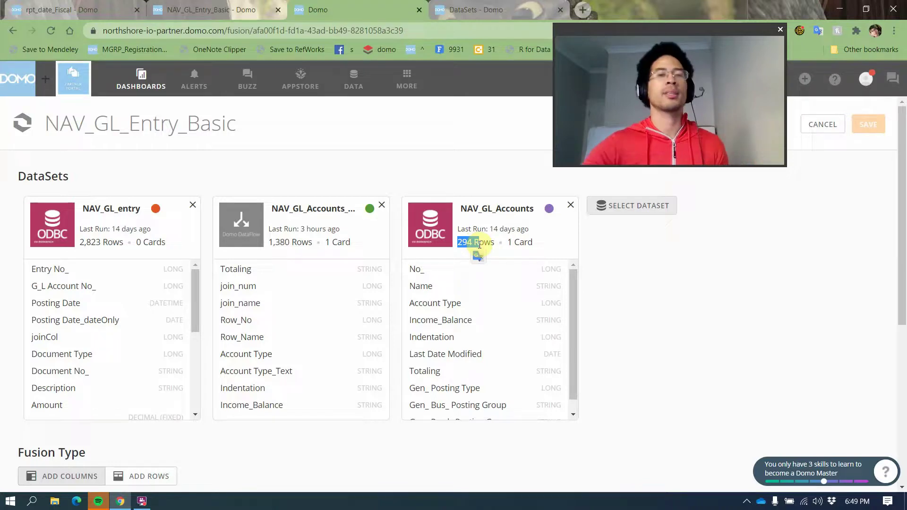
{"action": "left_click_drag", "start_coordinate": [268, 237], "coordinate": [288, 236]}
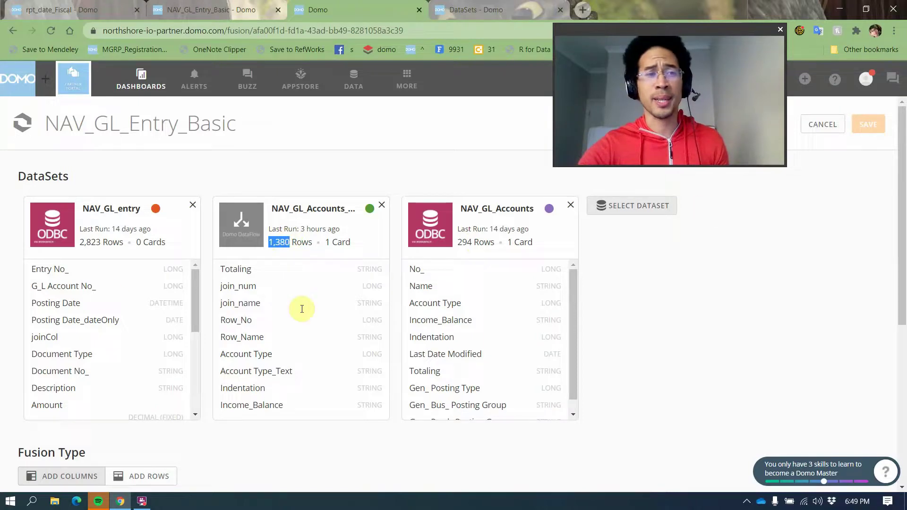
{"action": "left_click_drag", "start_coordinate": [78, 243], "coordinate": [94, 245]}
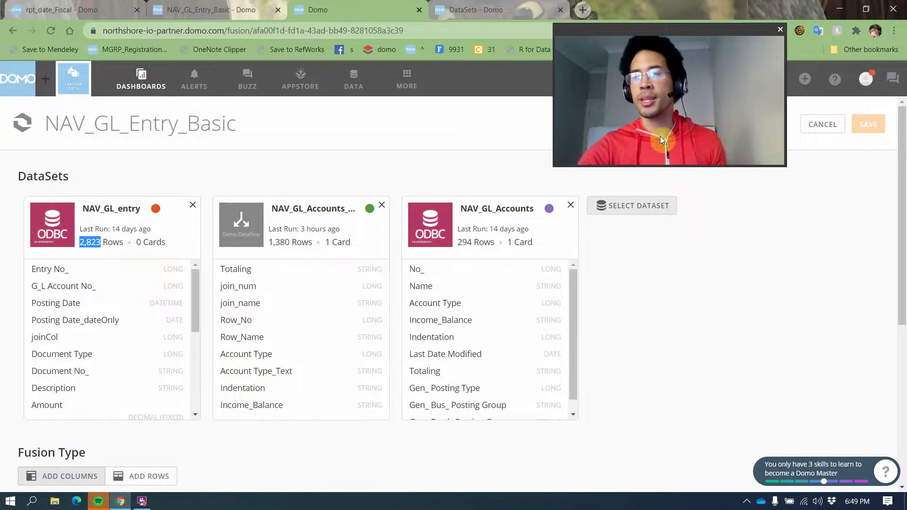
{"action": "left_click", "coordinate": [816, 137]}
- Discard the DataFusion edits, open NAV_GL_Entry_Basic's details, and add a new card from its Cards list
{"action": "left_click", "coordinate": [817, 130]}
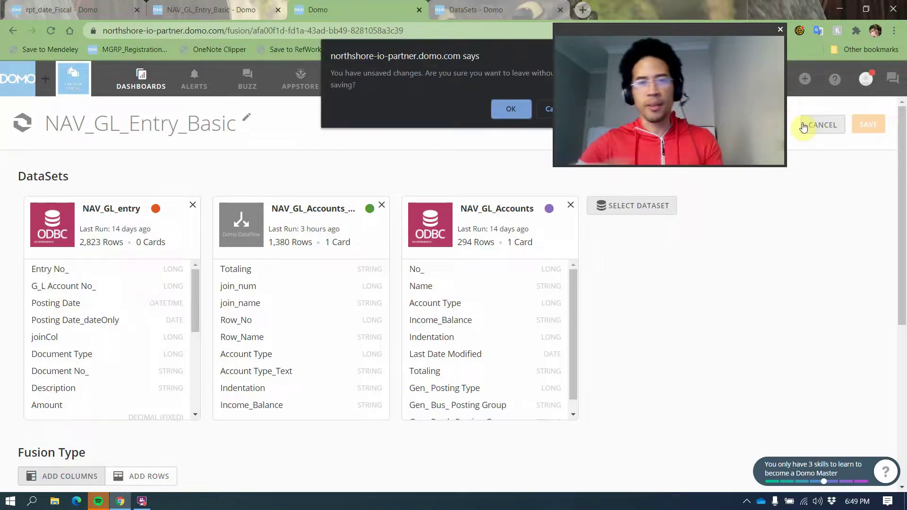
{"action": "left_click", "coordinate": [503, 113]}
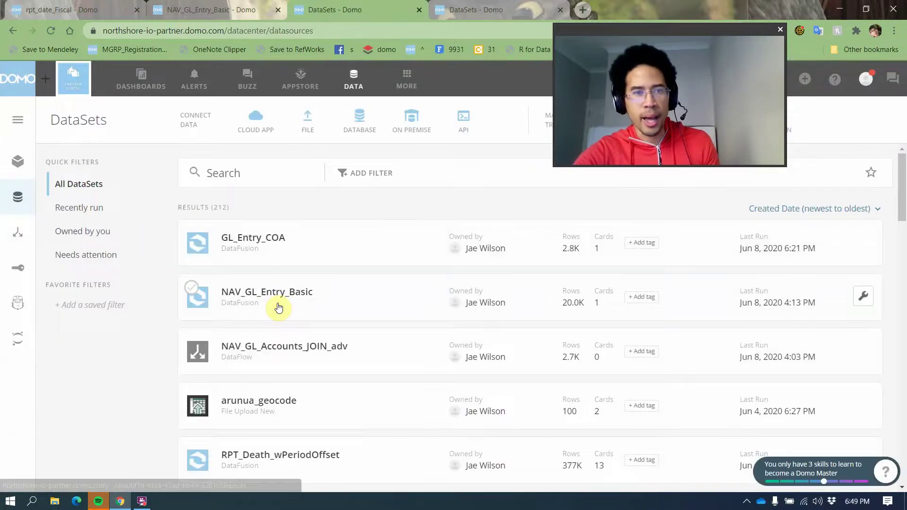
{"action": "left_click", "coordinate": [278, 306]}
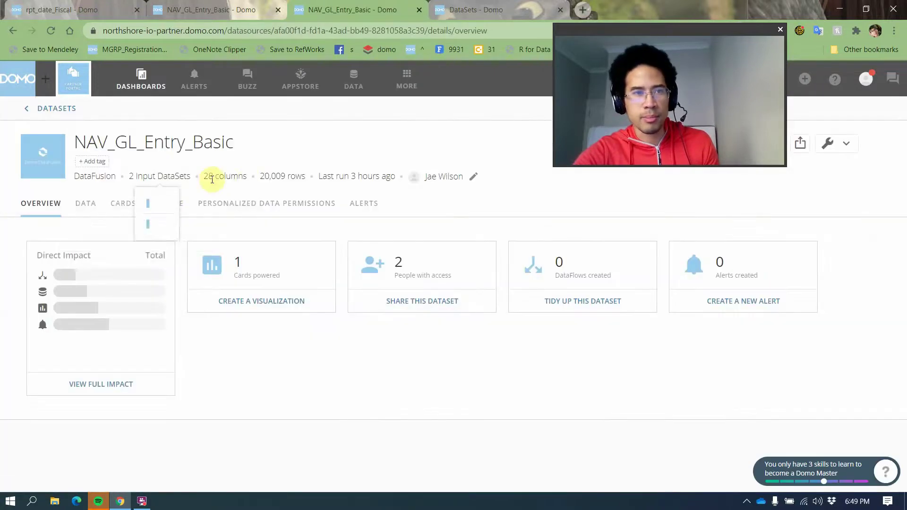
{"action": "left_click_drag", "start_coordinate": [258, 176], "coordinate": [285, 178]}
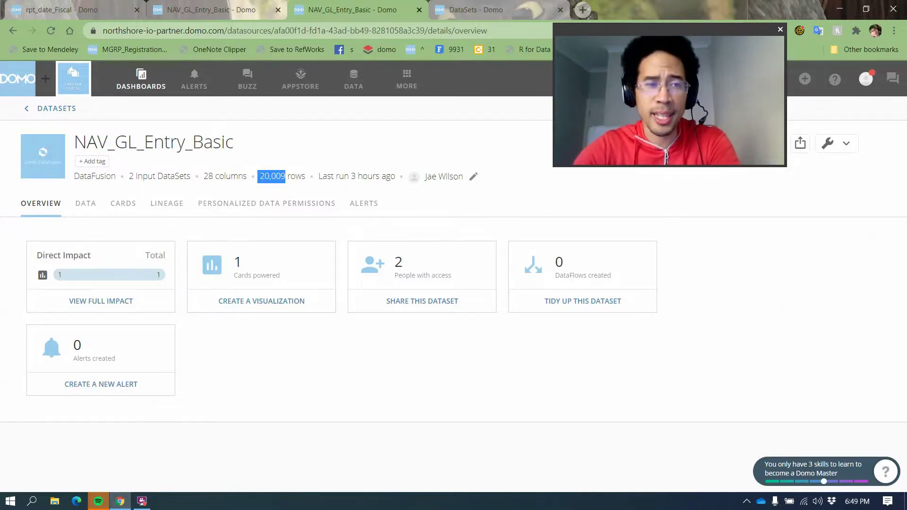
{"action": "left_click", "coordinate": [127, 211]}
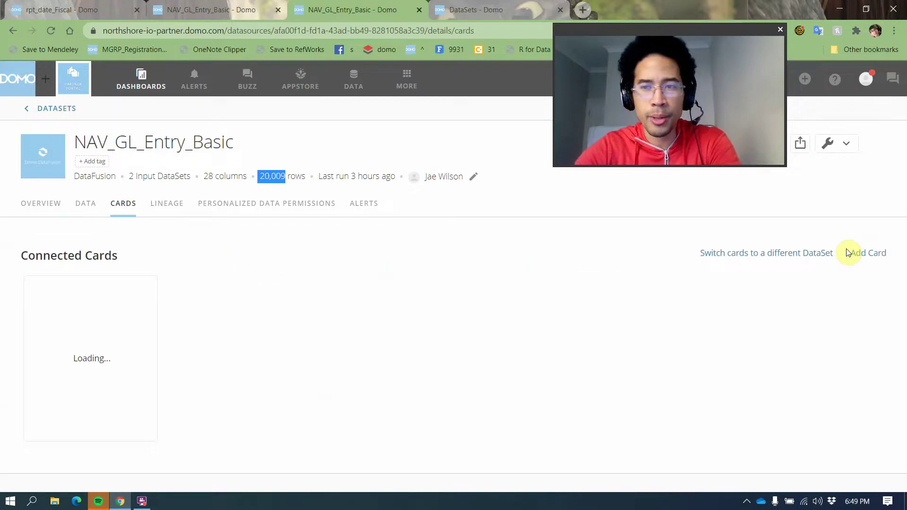
{"action": "left_click", "coordinate": [860, 254]}
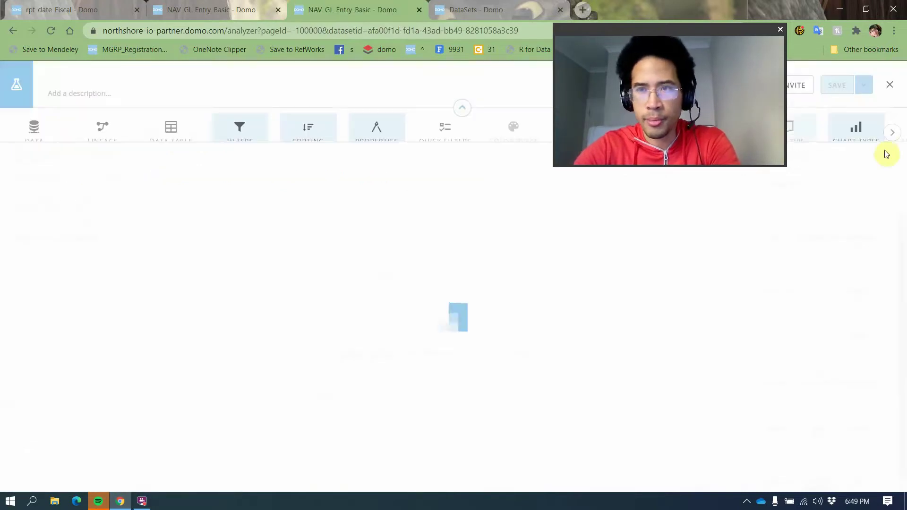
- Show the card as a table and remove the Totaling, SUM of join_num and Posting Date columns
{"action": "left_click", "coordinate": [860, 329]}
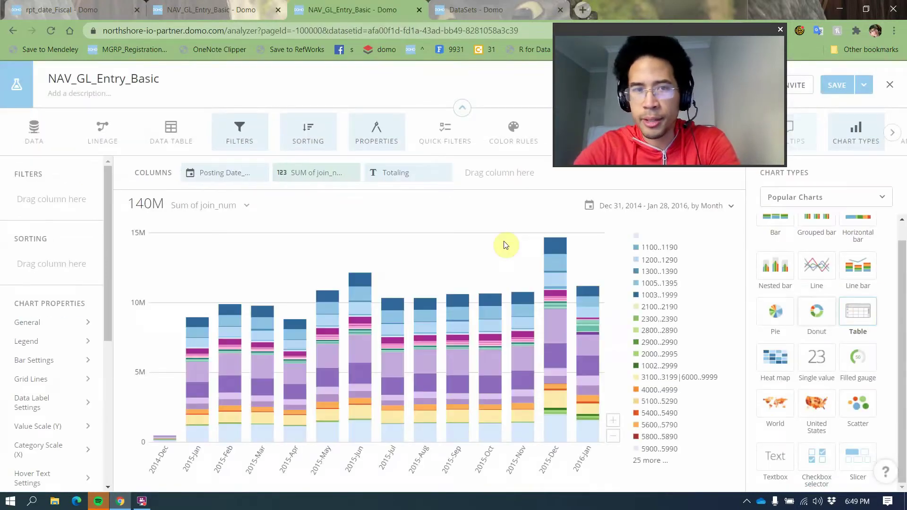
{"action": "left_click", "coordinate": [442, 172]}
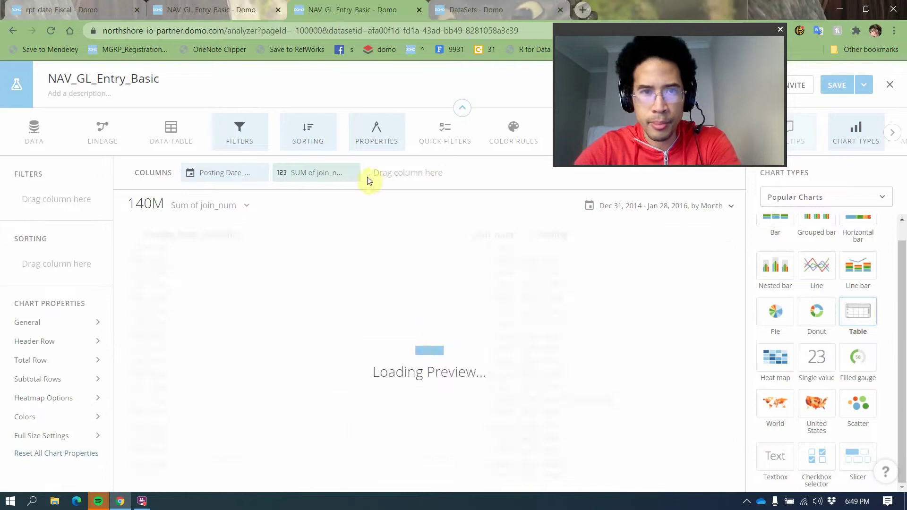
{"action": "left_click", "coordinate": [354, 174]}
{"action": "left_click", "coordinate": [259, 173]}
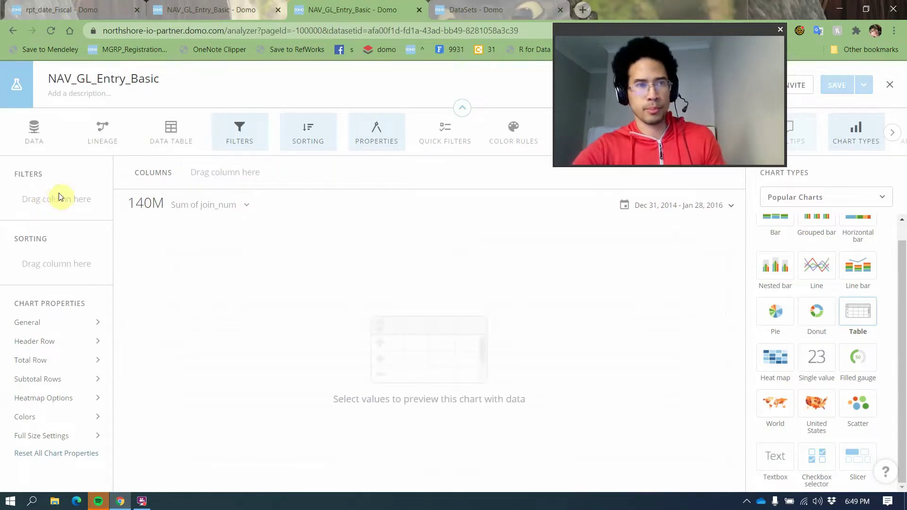
- Add Amount as a column aggregated by Sum, giving -1,769,299.15
{"action": "left_click", "coordinate": [24, 142]}
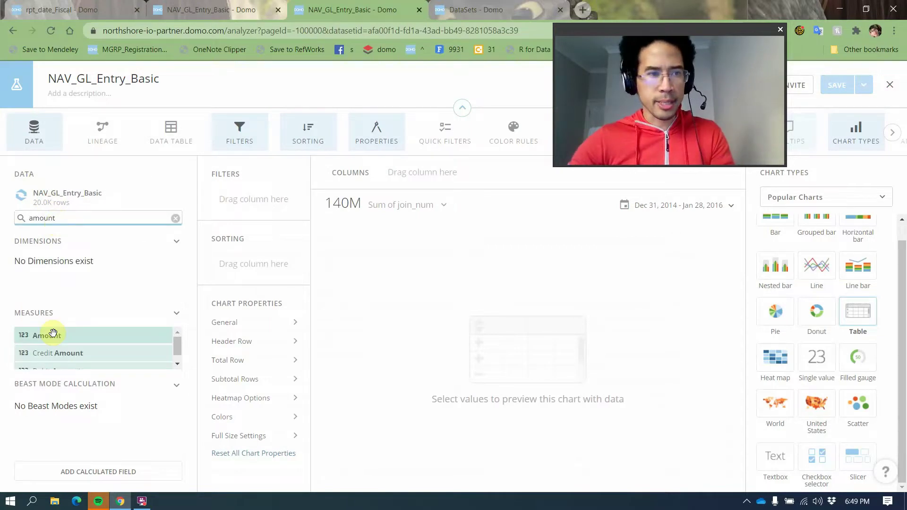
{"action": "left_click_drag", "start_coordinate": [53, 333], "coordinate": [425, 172]}
{"action": "left_click", "coordinate": [426, 172]}
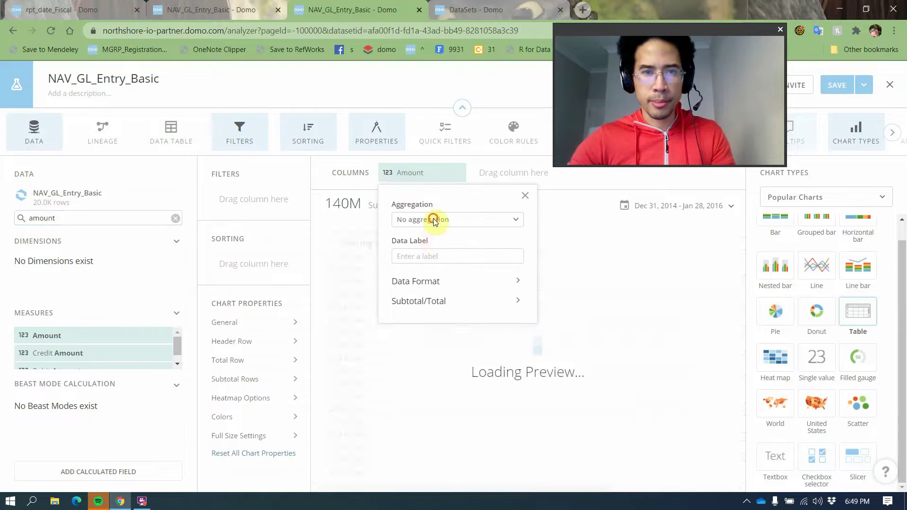
{"action": "left_click", "coordinate": [433, 220]}
{"action": "left_click", "coordinate": [429, 246]}
{"action": "left_click", "coordinate": [95, 217]}
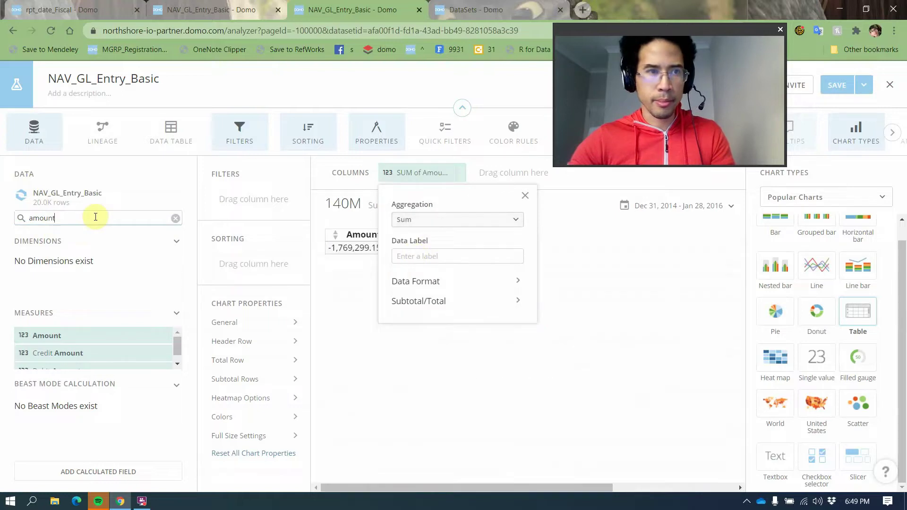
{"action": "double_click", "coordinate": [95, 217]}
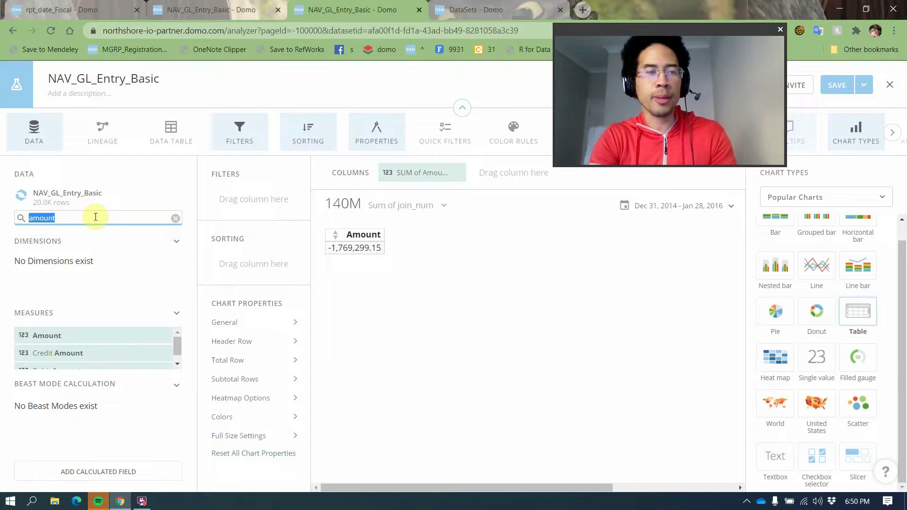
- Search 'row' and add Row_No and Row_Name as table columns
{"action": "type", "text": "row"}
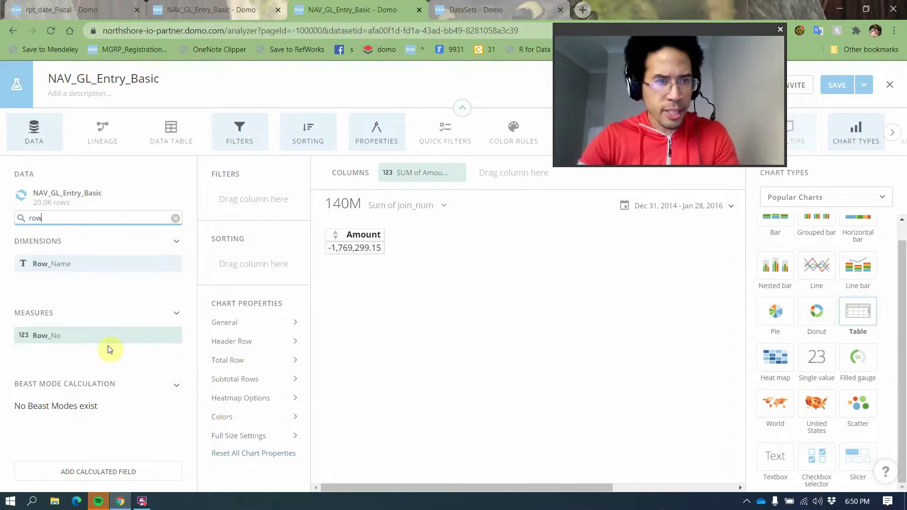
{"action": "left_click_drag", "start_coordinate": [109, 337], "coordinate": [413, 173]}
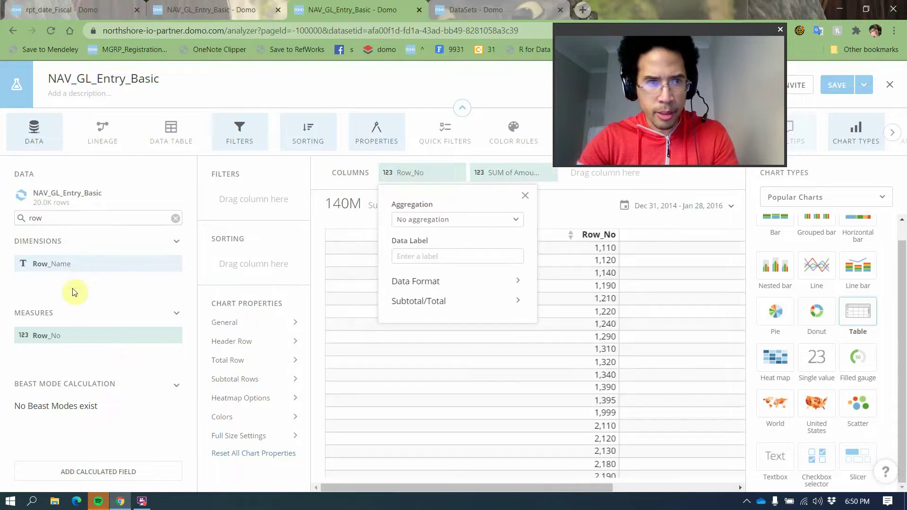
{"action": "left_click_drag", "start_coordinate": [85, 264], "coordinate": [477, 186]}
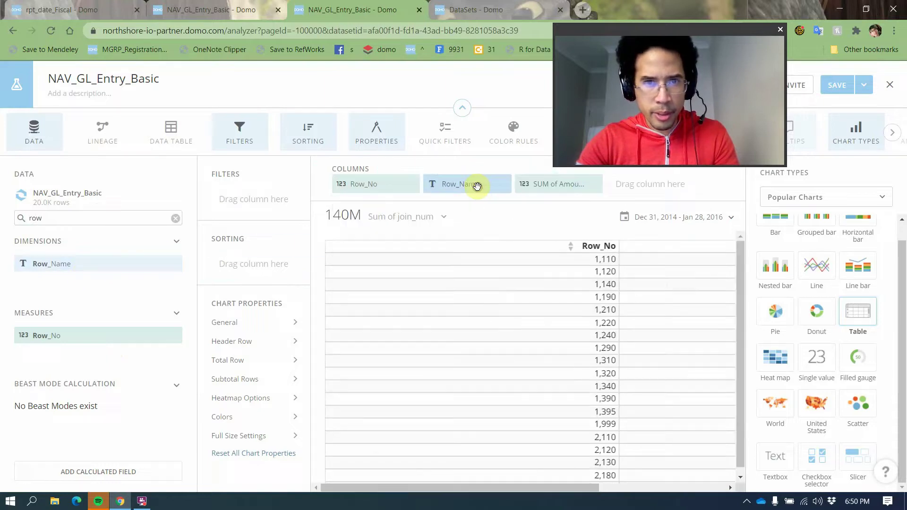
{"action": "left_click", "coordinate": [91, 223]}
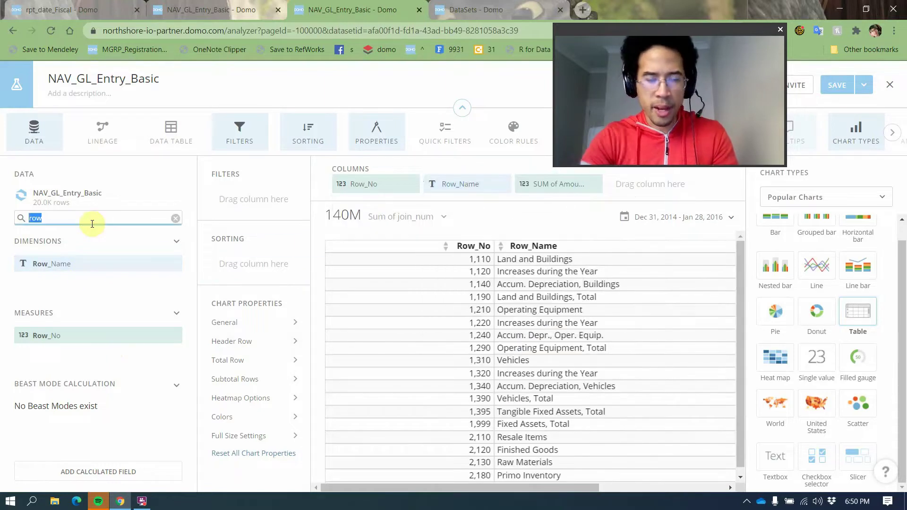
- Filter the table by Income_Balance to Income Statement rows only
{"action": "type", "text": "in"}
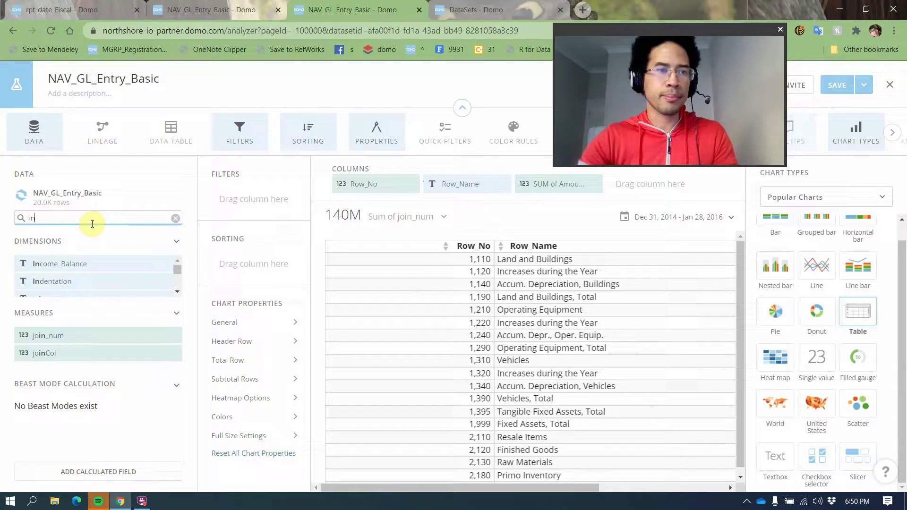
{"action": "left_click_drag", "start_coordinate": [77, 263], "coordinate": [234, 198]}
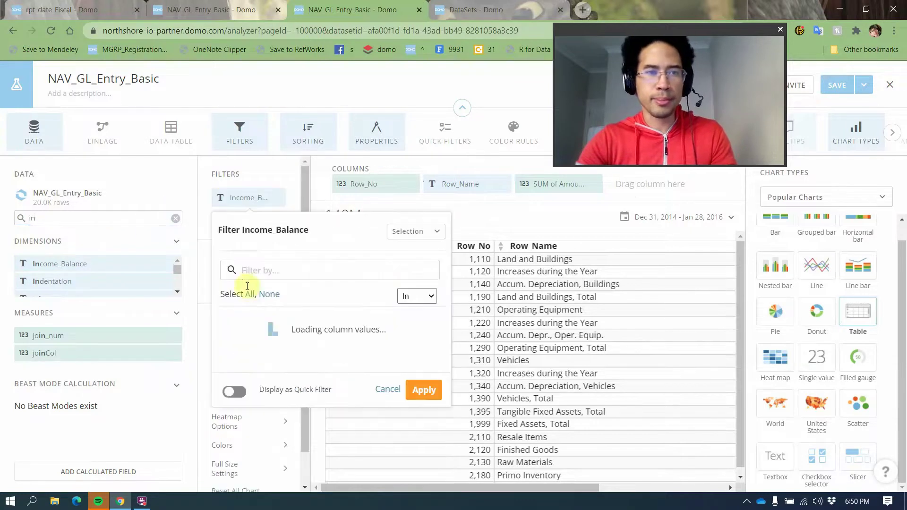
{"action": "left_click", "coordinate": [259, 333]}
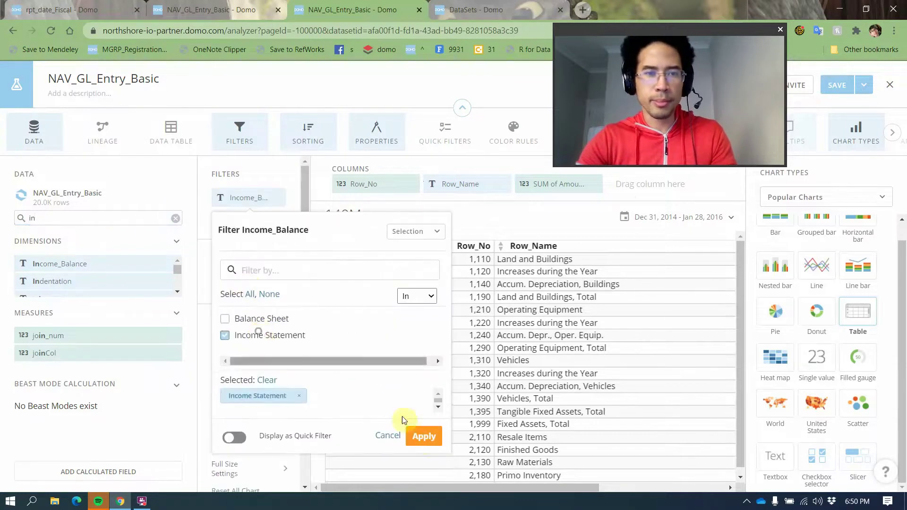
{"action": "left_click", "coordinate": [421, 434]}
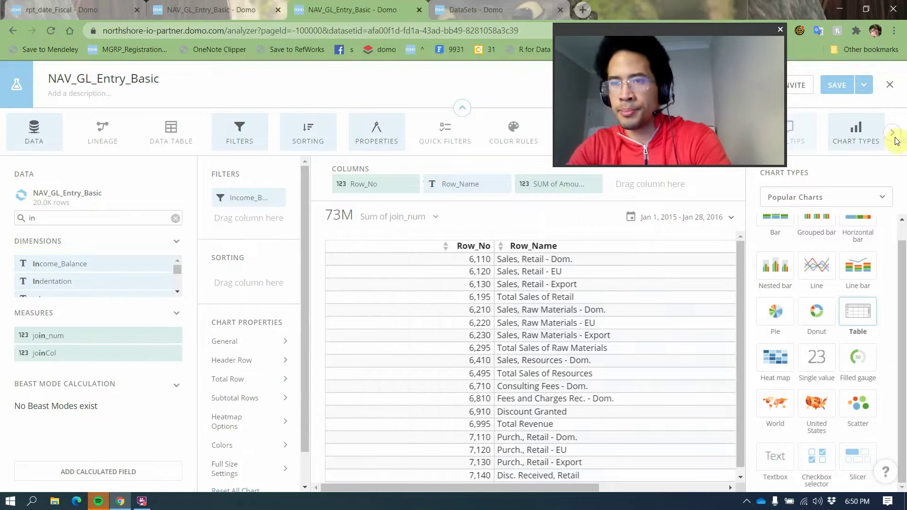
{"action": "left_click", "coordinate": [857, 135]}
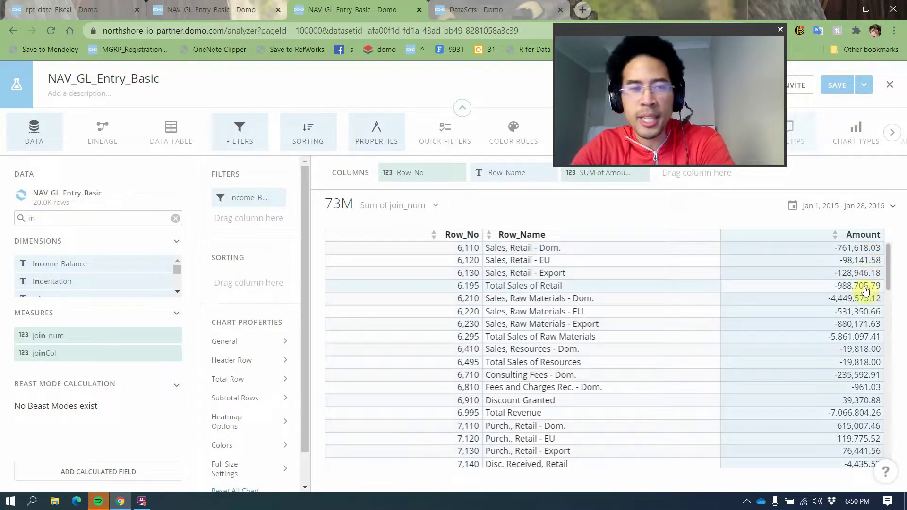
- Search 'tota' and add Totaling as a table column showing ranges like 6100..6995
{"action": "double_click", "coordinate": [38, 218]}
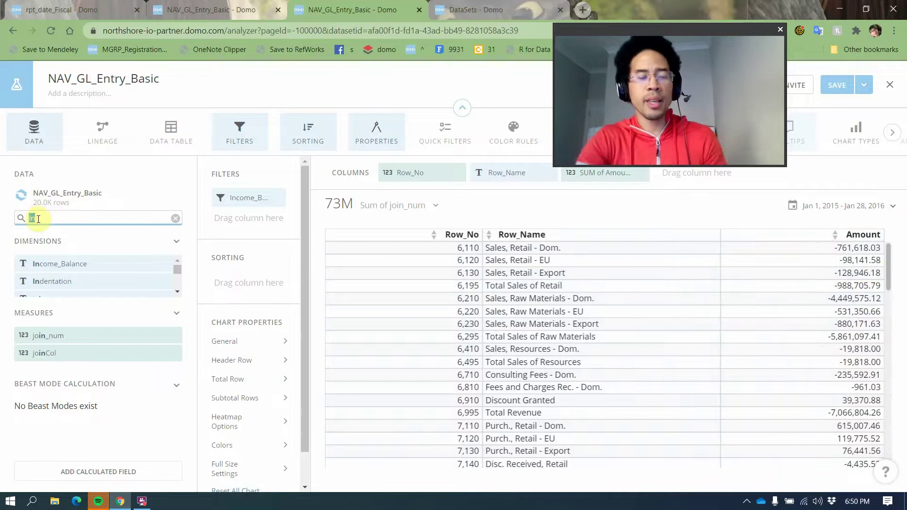
{"action": "type", "text": "tota"}
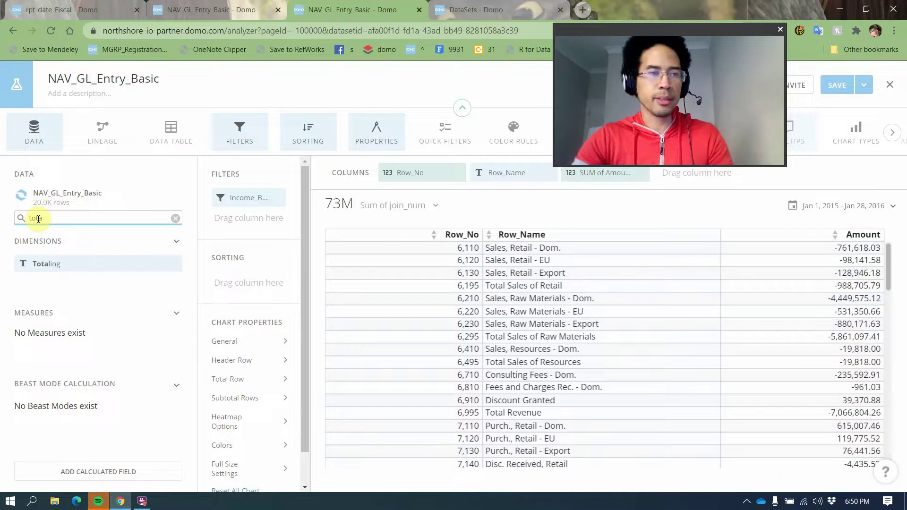
{"action": "left_click_drag", "start_coordinate": [63, 265], "coordinate": [580, 174]}
{"action": "left_click", "coordinate": [591, 173]}
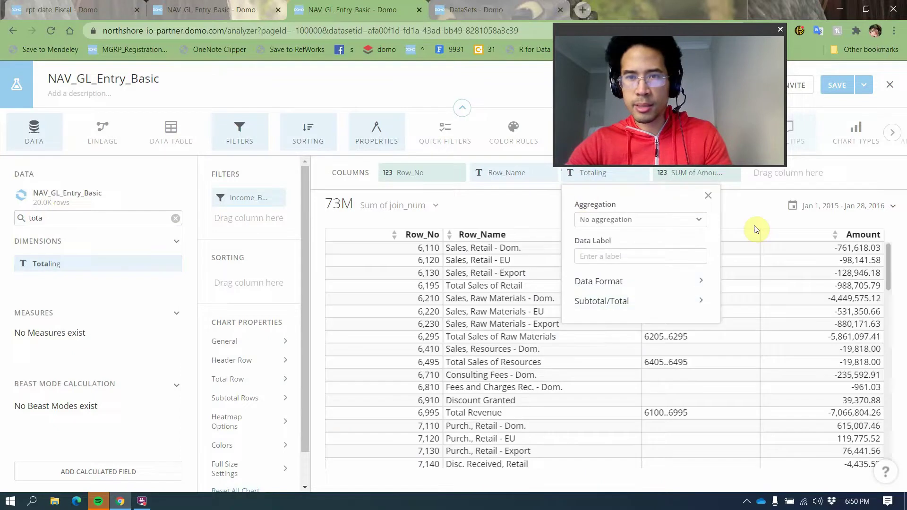
{"action": "left_click", "coordinate": [762, 219]}
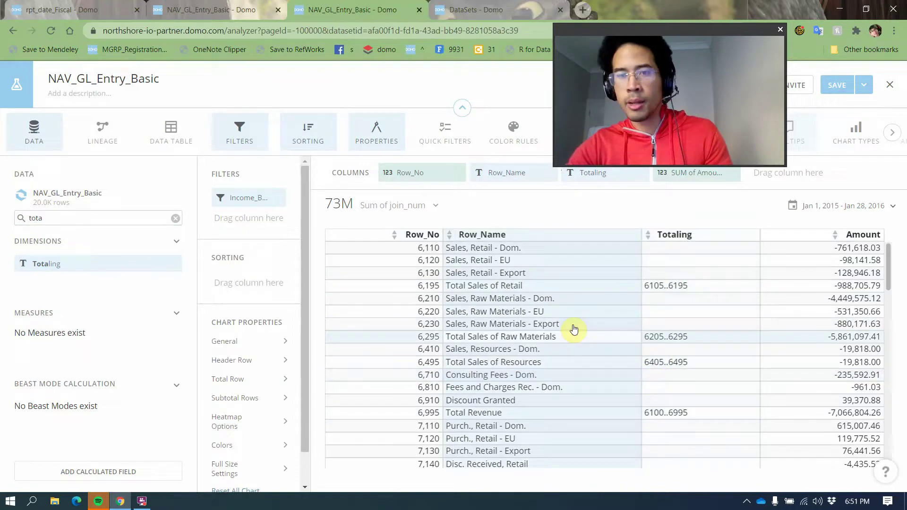
- Switch the card's chart type to Tables and Textboxes > Pivot Table
{"action": "left_click", "coordinate": [859, 129]}
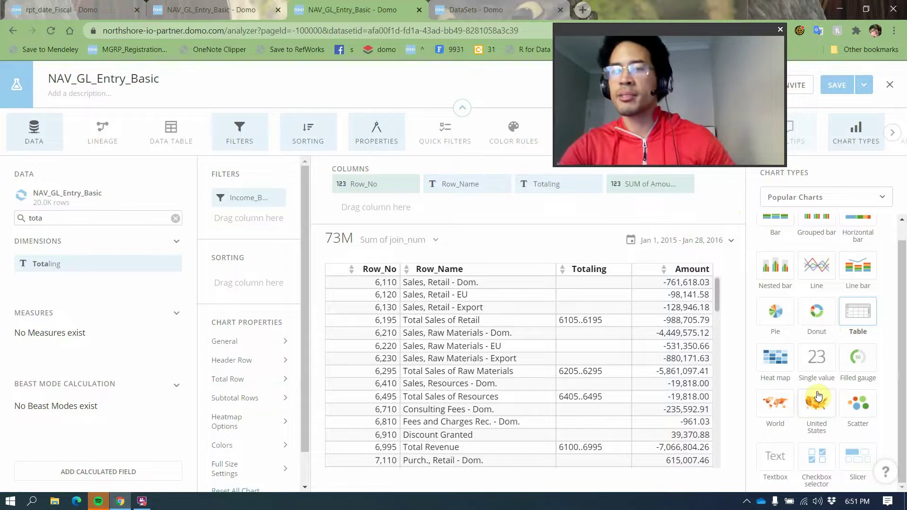
{"action": "left_click", "coordinate": [821, 198]}
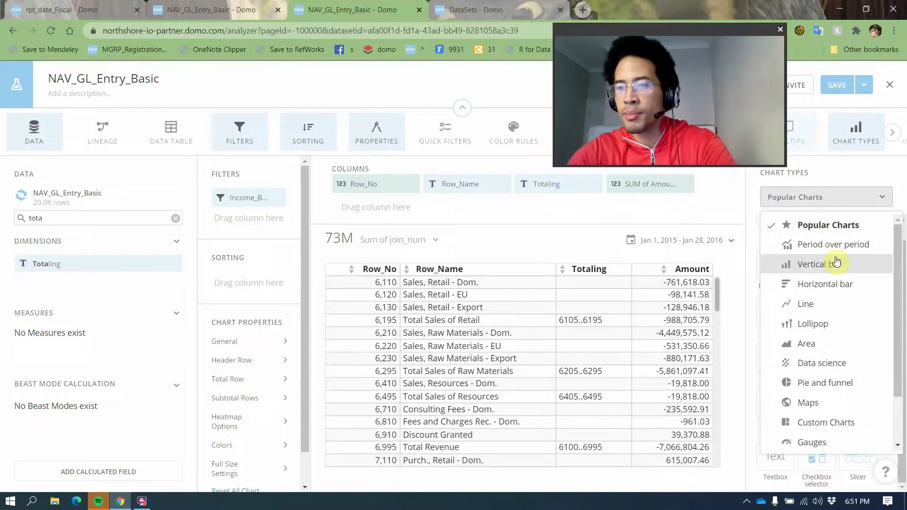
{"action": "scroll", "coordinate": [806, 432], "scroll_direction": "down", "scroll_amount": 2}
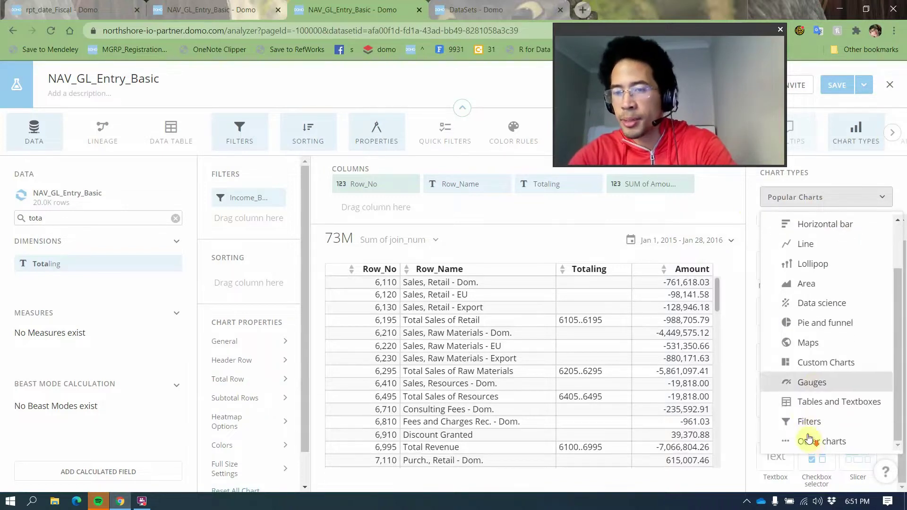
{"action": "left_click", "coordinate": [806, 409]}
{"action": "left_click", "coordinate": [814, 233]}
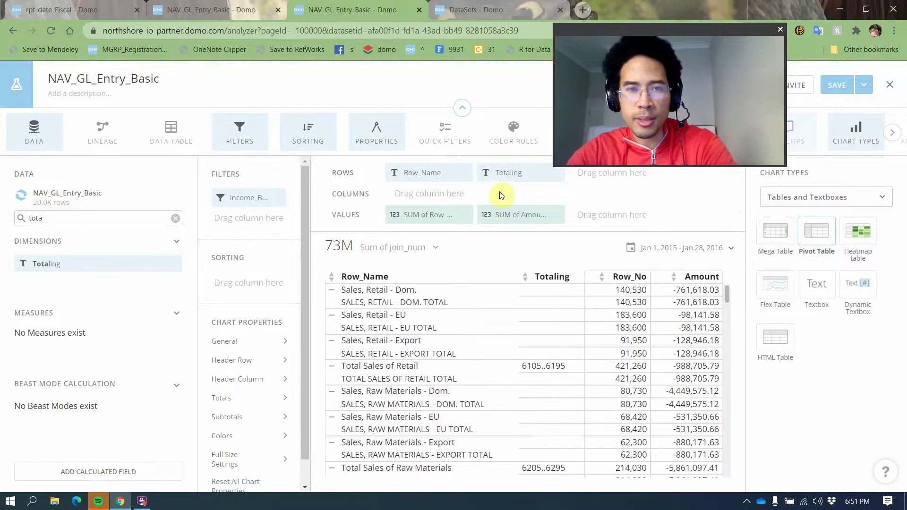
- Remove Totaling and SUM of Row_No, then add join_name to the pivot rows
{"action": "left_click", "coordinate": [556, 173]}
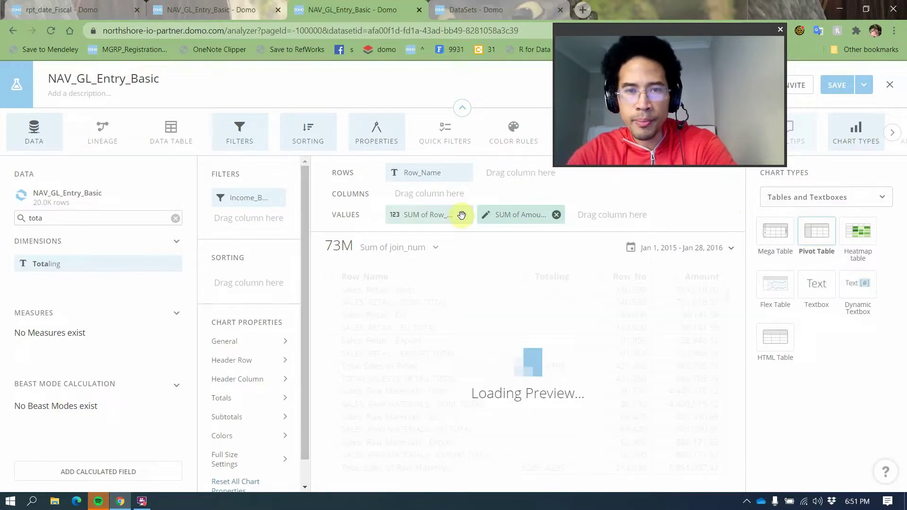
{"action": "left_click", "coordinate": [465, 215]}
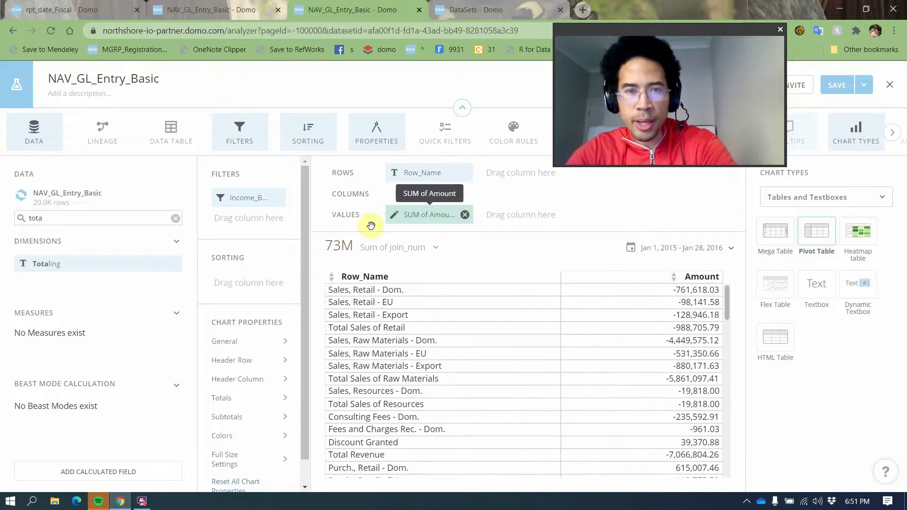
{"action": "left_click", "coordinate": [82, 222]}
{"action": "double_click", "coordinate": [82, 222]}
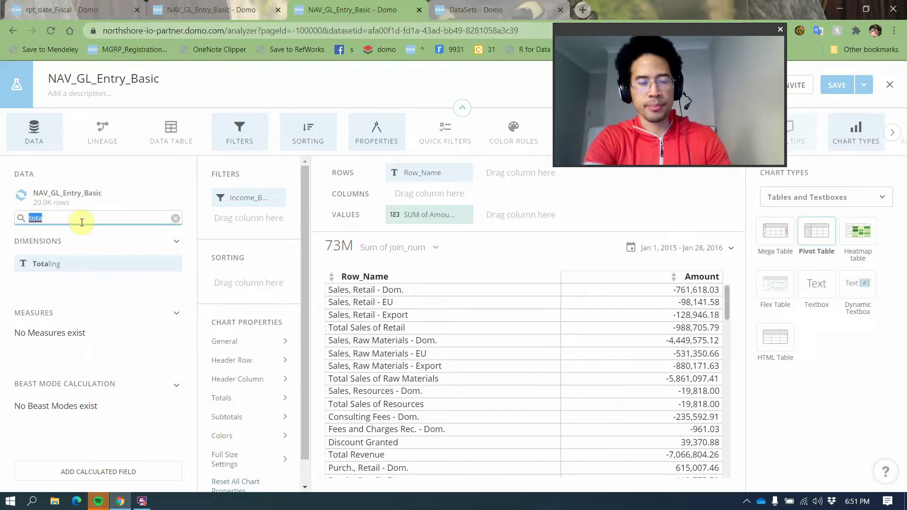
{"action": "key", "text": "BackSpace"}
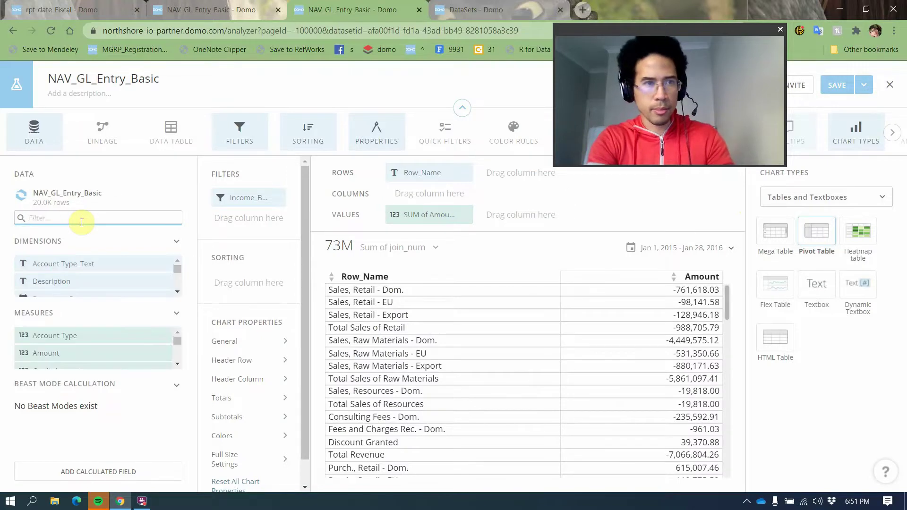
{"action": "left_click", "coordinate": [89, 247]}
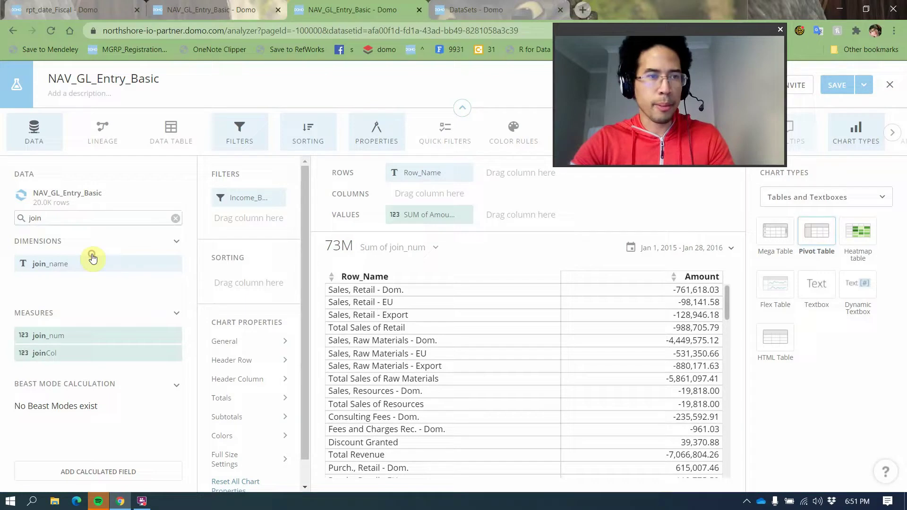
{"action": "left_click", "coordinate": [79, 246]}
{"action": "left_click_drag", "start_coordinate": [95, 262], "coordinate": [504, 173]}
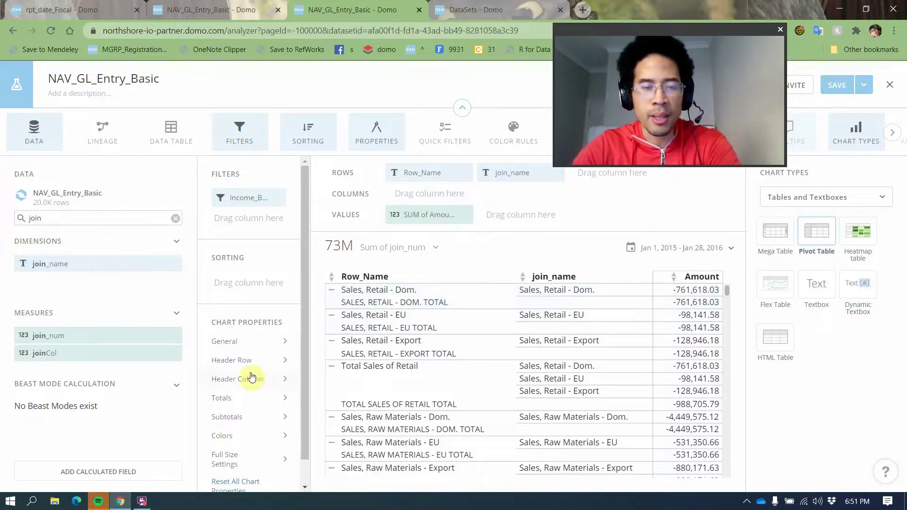
- Suppress single-item subtotals and collapse the Retail and Raw Materials sales groups
{"action": "scroll", "coordinate": [255, 390], "scroll_direction": "down", "scroll_amount": 1}
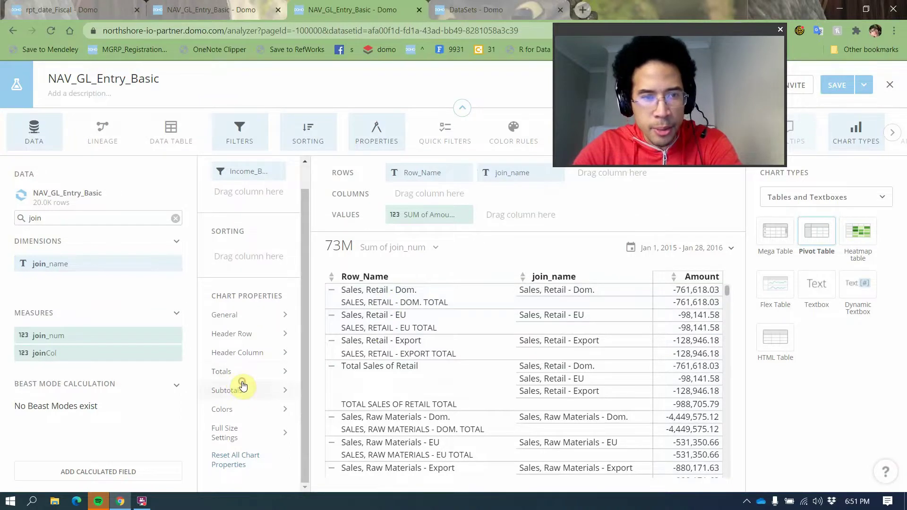
{"action": "left_click", "coordinate": [242, 388]}
{"action": "scroll", "coordinate": [340, 402], "scroll_direction": "down", "scroll_amount": 5}
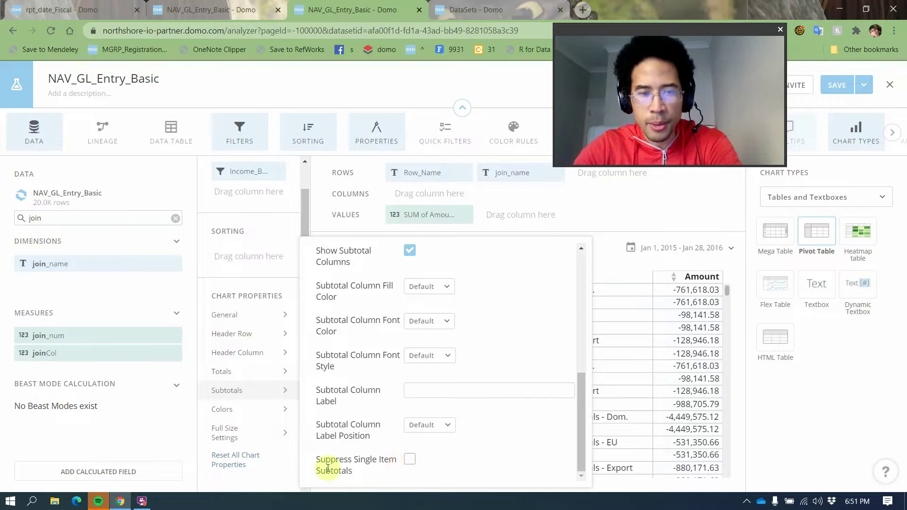
{"action": "left_click", "coordinate": [409, 460]}
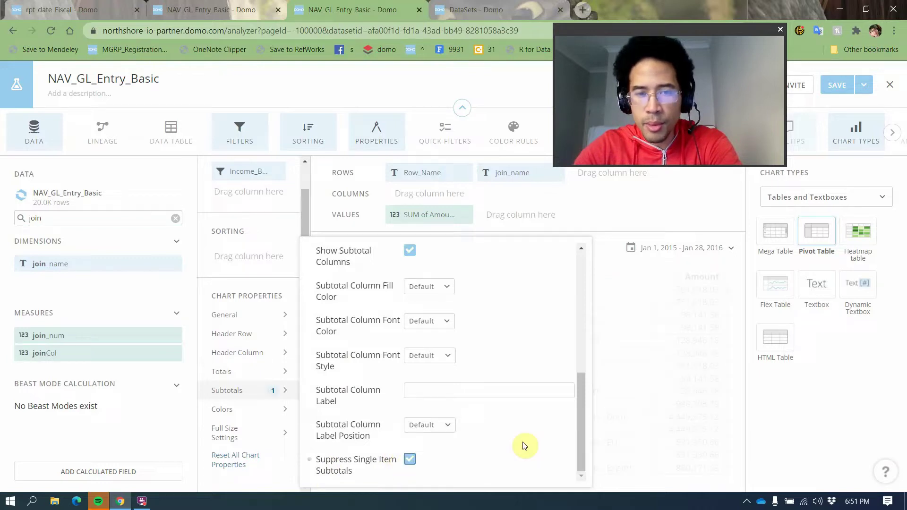
{"action": "left_click", "coordinate": [599, 411]}
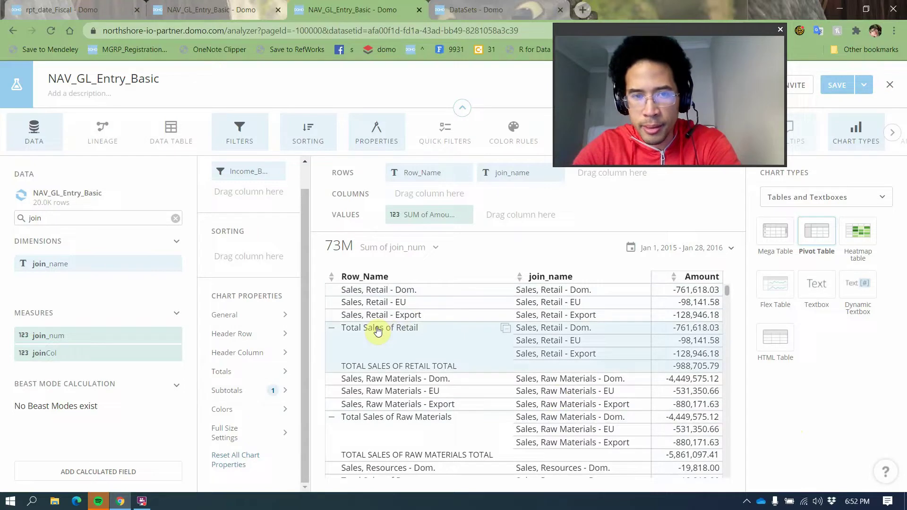
{"action": "left_click", "coordinate": [331, 329]}
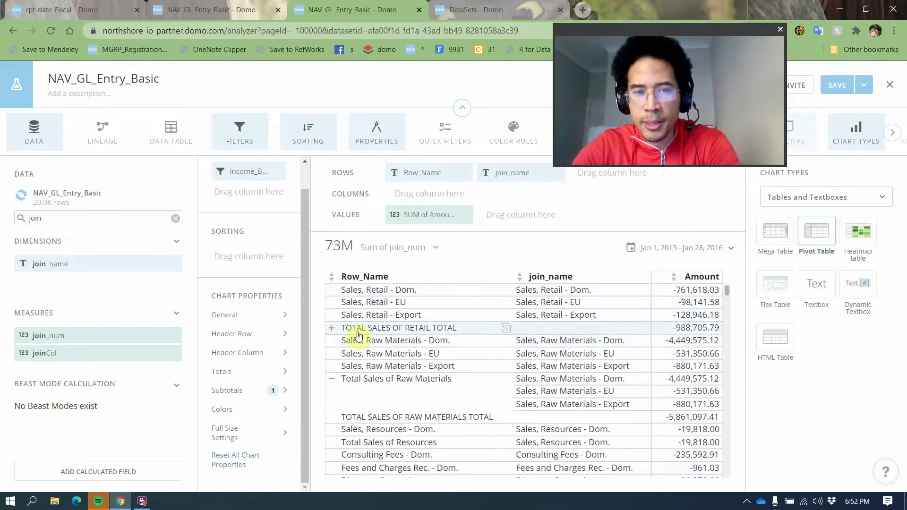
{"action": "left_click", "coordinate": [332, 379]}
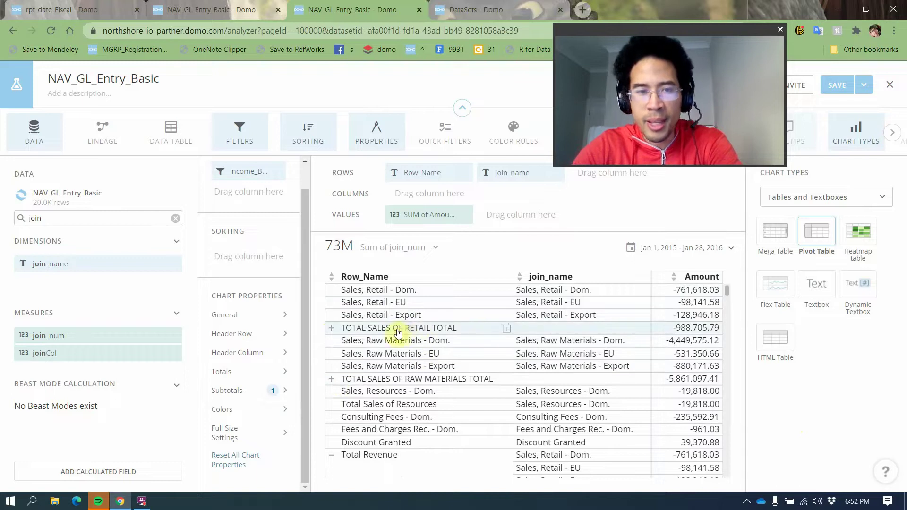
- Bring up the Subtotal Row Font Style choices in the subtotal settings
{"action": "left_click", "coordinate": [229, 392]}
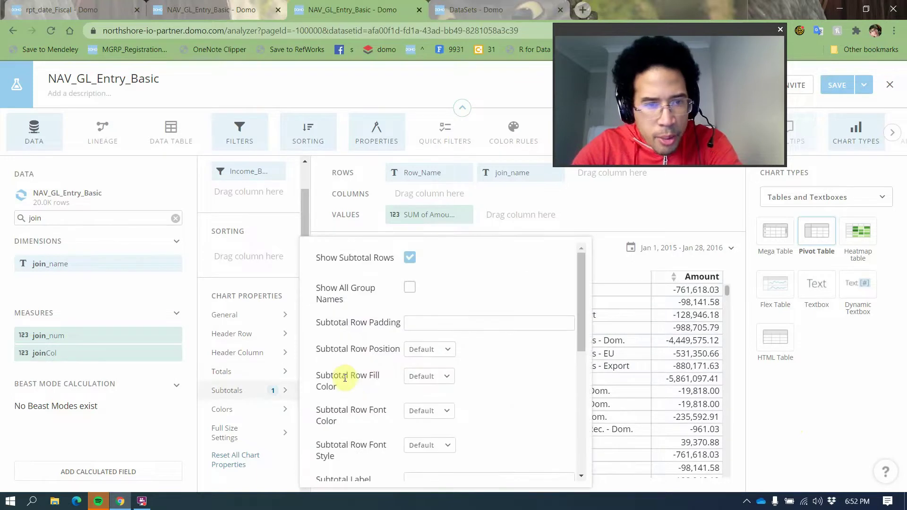
{"action": "scroll", "coordinate": [368, 383], "scroll_direction": "down", "scroll_amount": 5}
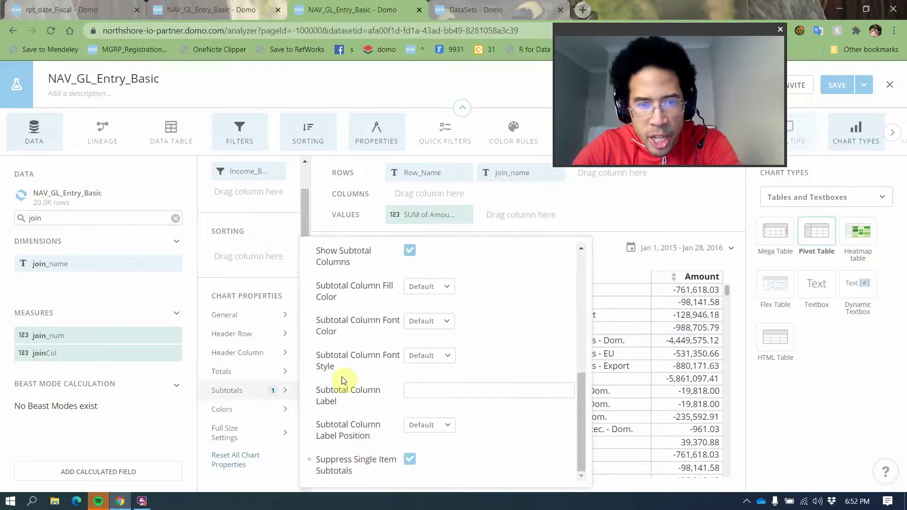
{"action": "scroll", "coordinate": [395, 358], "scroll_direction": "up", "scroll_amount": 2}
{"action": "scroll", "coordinate": [395, 365], "scroll_direction": "up", "scroll_amount": 2}
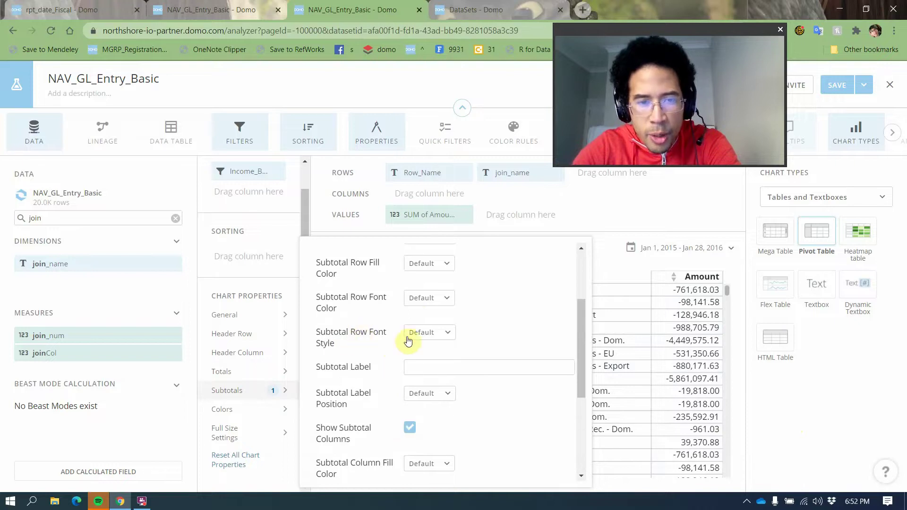
{"action": "left_click", "coordinate": [411, 333]}
- Make subtotal rows bold and begin editing the Subtotal Label field
{"action": "left_click", "coordinate": [431, 376]}
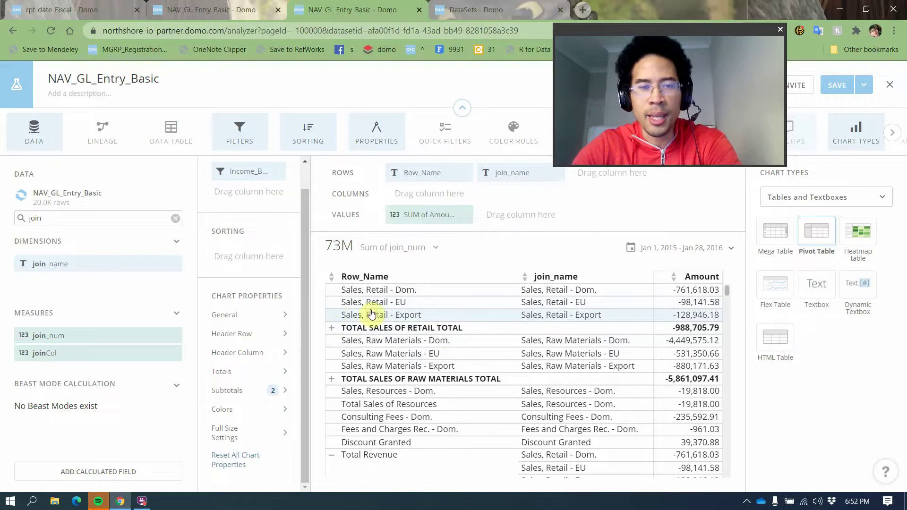
{"action": "left_click", "coordinate": [249, 389]}
{"action": "scroll", "coordinate": [373, 340], "scroll_direction": "down", "scroll_amount": 3}
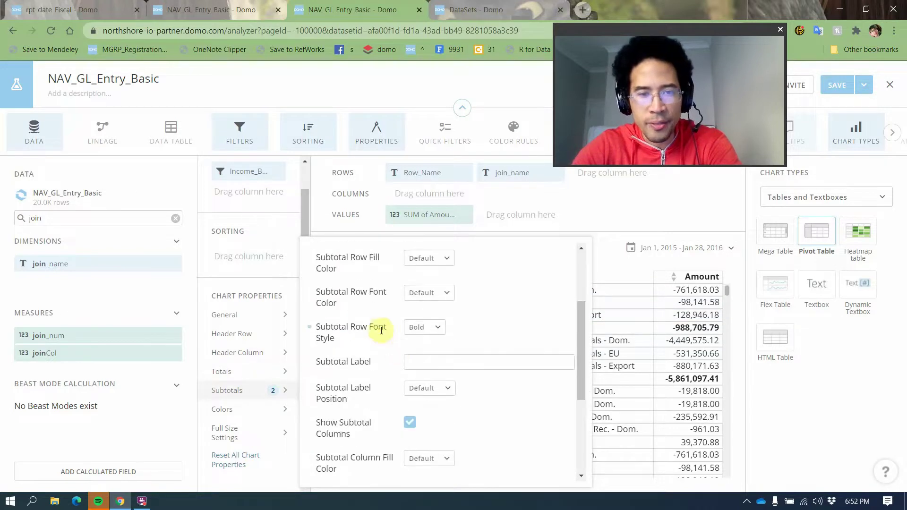
{"action": "left_click", "coordinate": [410, 364]}
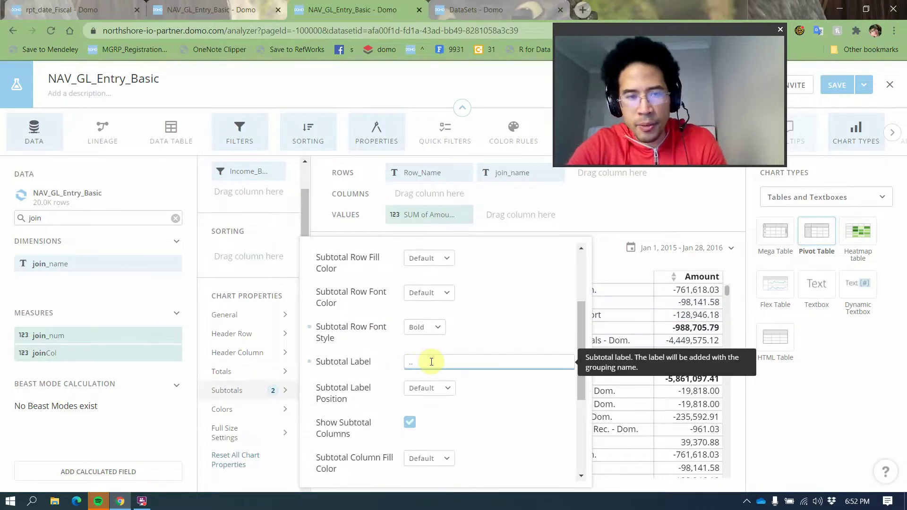
- Enter '..' as the subtotal label and close the subtotal settings
{"action": "type", "text": ".."}
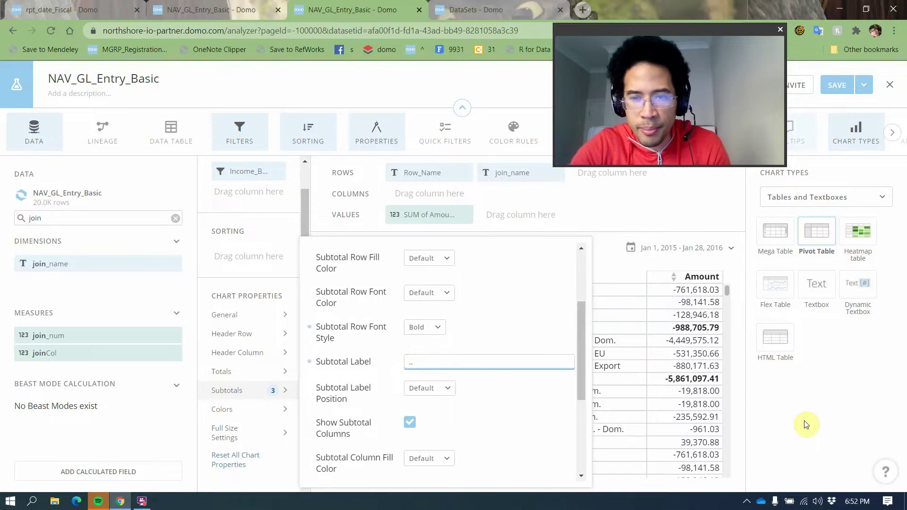
{"action": "left_click", "coordinate": [804, 420]}
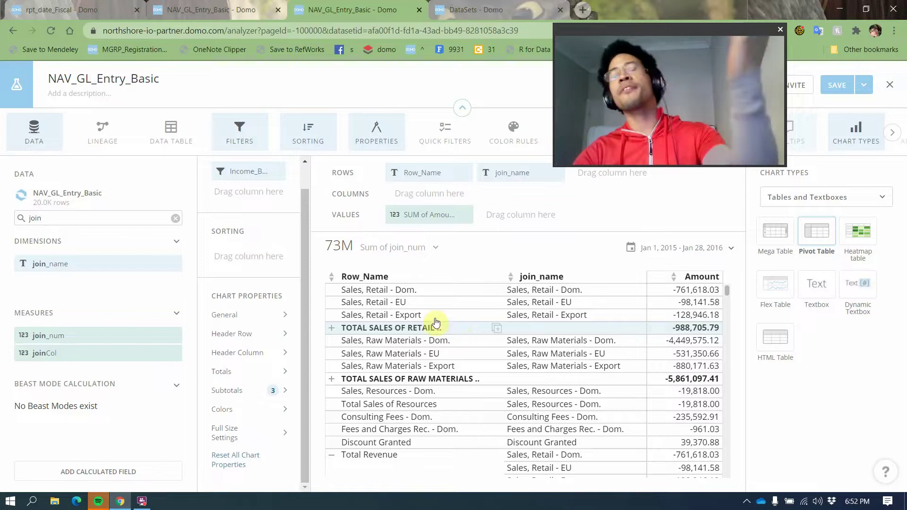
- Find Global Dimension 1 Code in the field list and add it as a card filter
{"action": "left_click", "coordinate": [179, 218]}
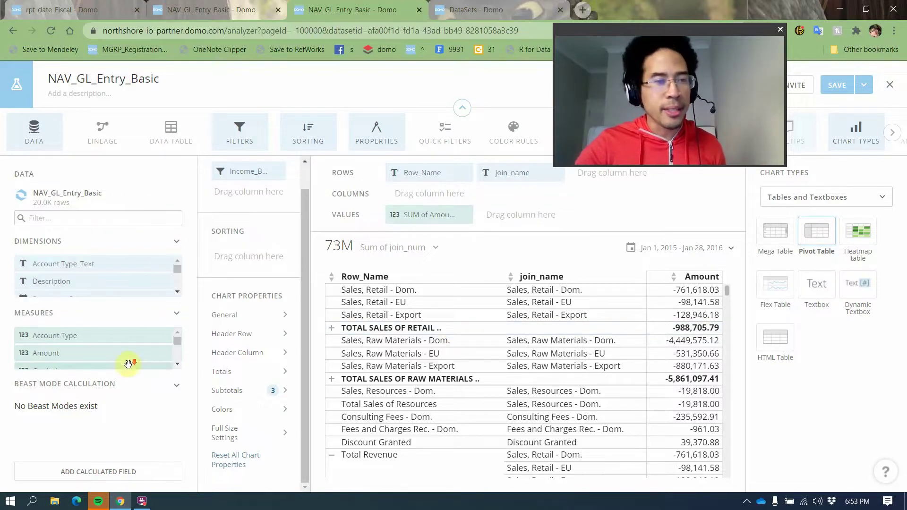
{"action": "scroll", "coordinate": [128, 350], "scroll_direction": "down", "scroll_amount": 2}
{"action": "left_click", "coordinate": [146, 219]}
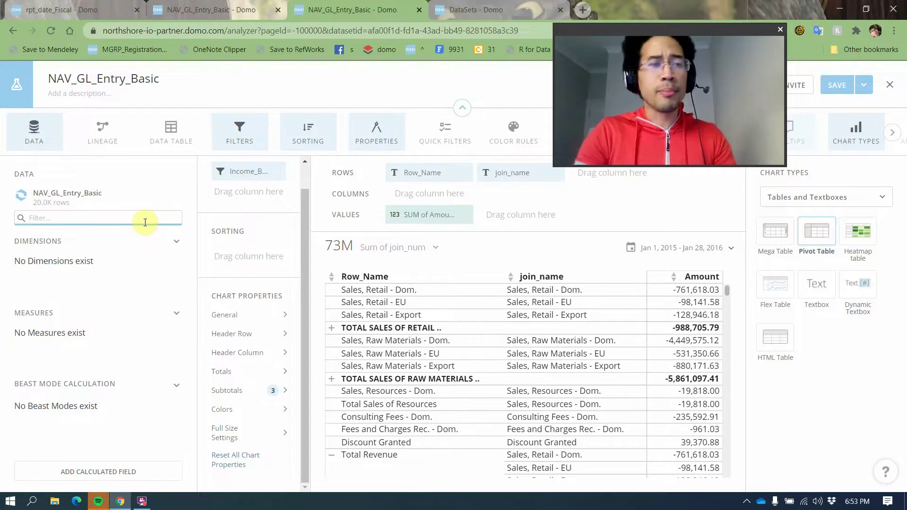
{"action": "type", "text": "prod"}
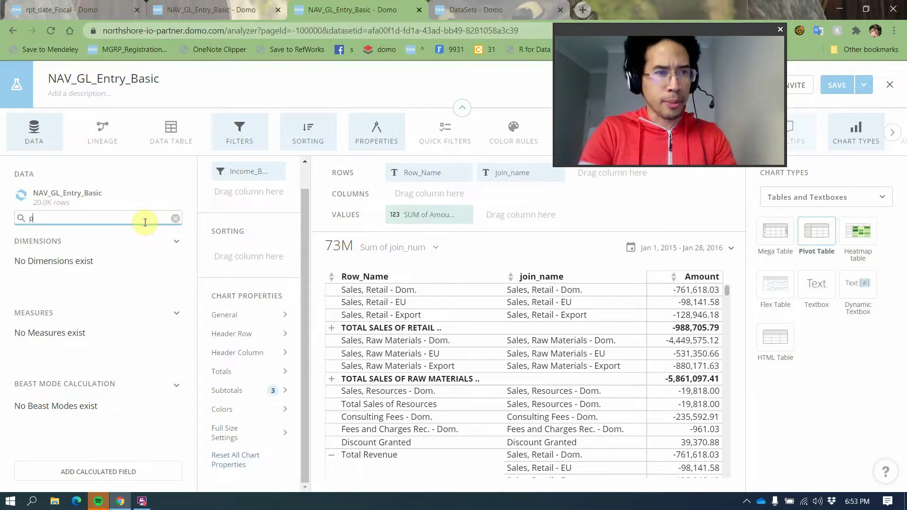
{"action": "key", "text": "BackSpace"}
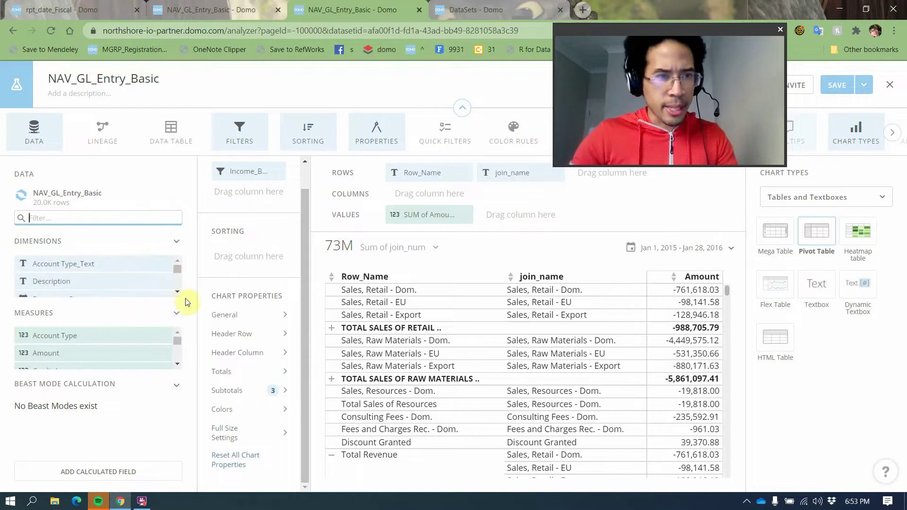
{"action": "left_click_drag", "start_coordinate": [177, 270], "coordinate": [181, 287]}
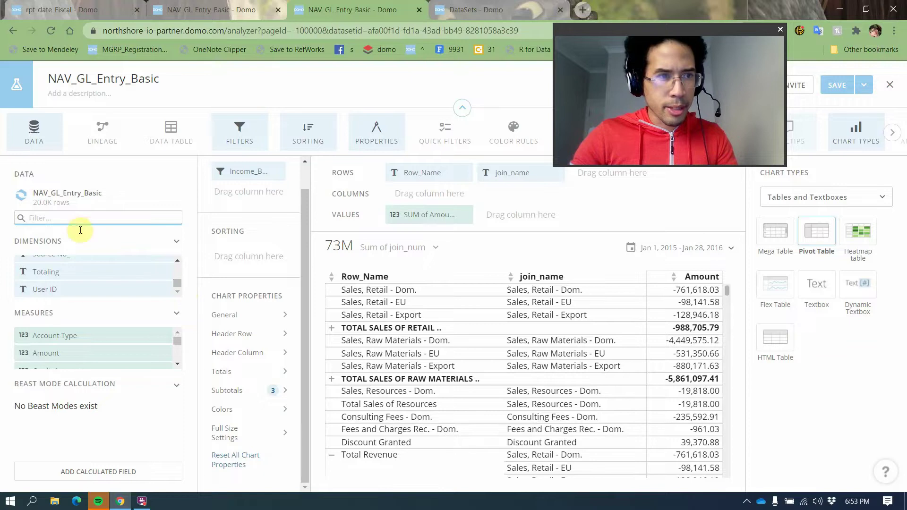
{"action": "type", "text": "po"}
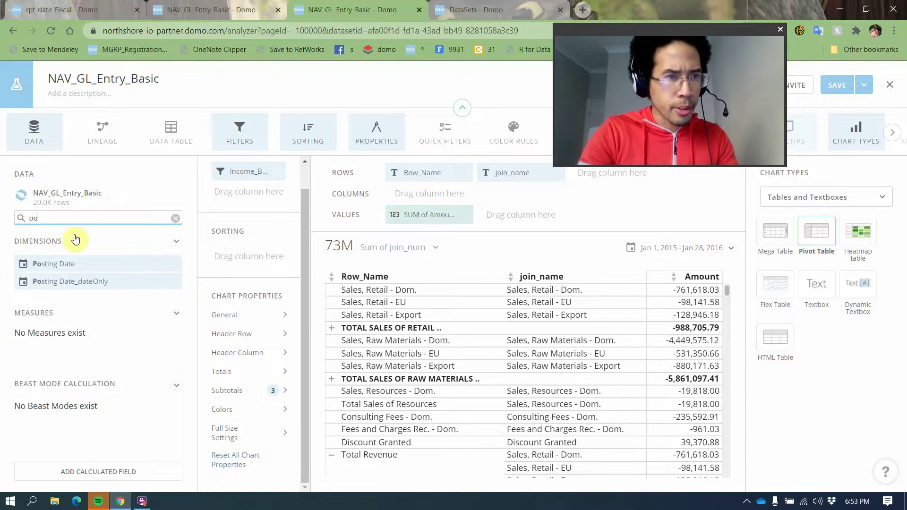
{"action": "type", "text": "sg"}
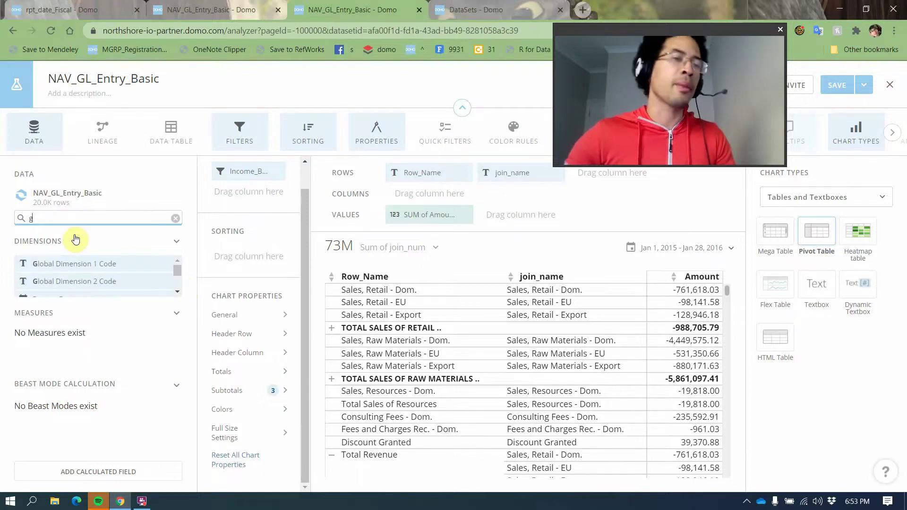
{"action": "left_click_drag", "start_coordinate": [85, 263], "coordinate": [240, 193]}
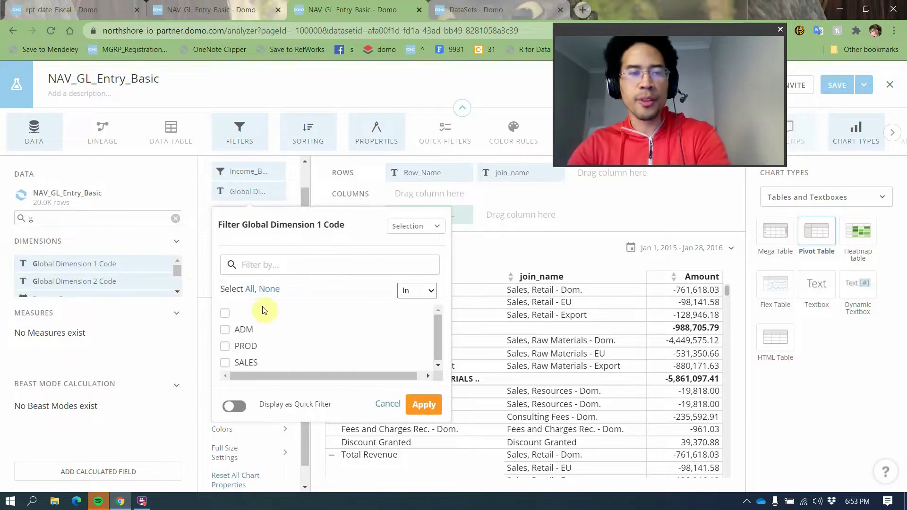
- Filter Global Dimension 1 Code to ADM, then change it to PROD only
{"action": "left_click", "coordinate": [256, 331]}
{"action": "left_click", "coordinate": [412, 448]}
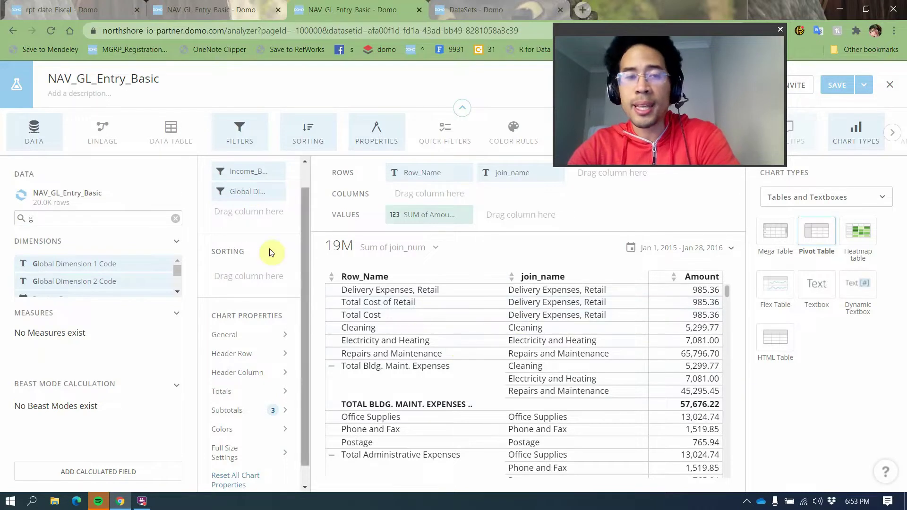
{"action": "left_click", "coordinate": [243, 194]}
{"action": "left_click", "coordinate": [243, 348]}
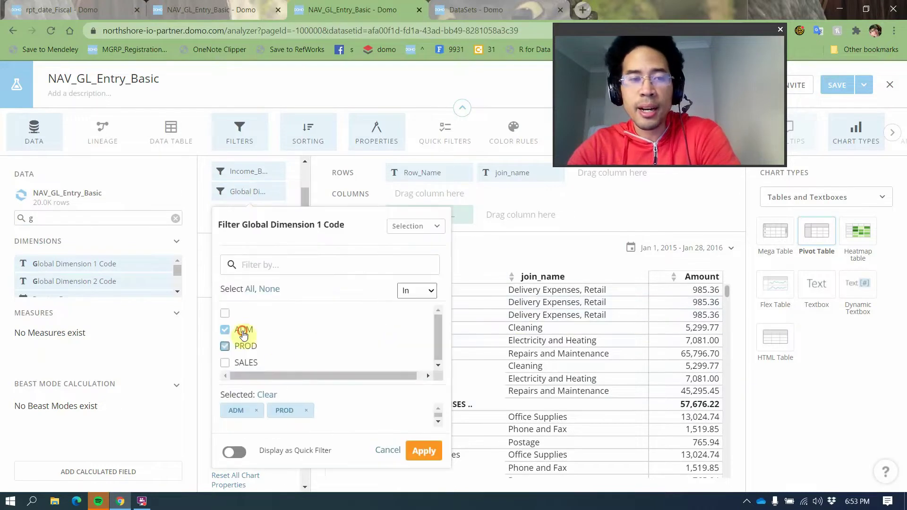
{"action": "left_click", "coordinate": [241, 330]}
{"action": "left_click", "coordinate": [423, 451]}
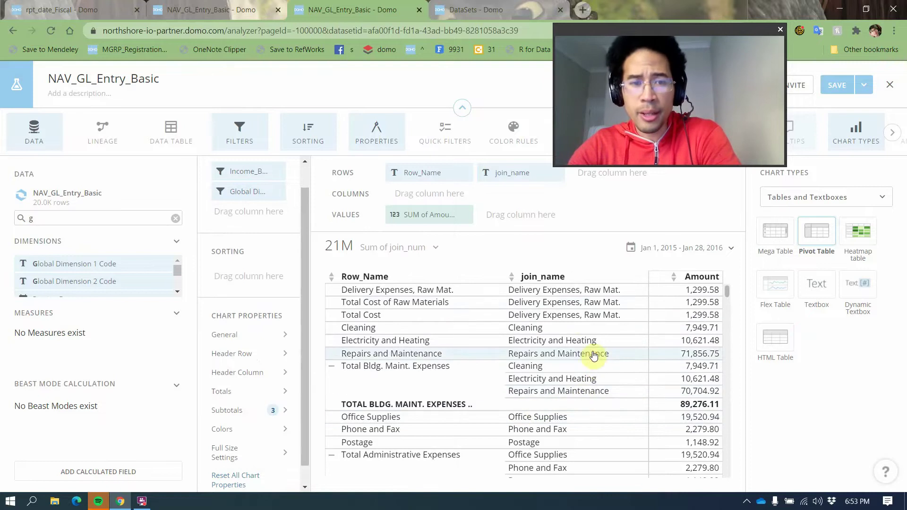
- Collapse the pivot's expense groups into their bold '..' subtotal rows
{"action": "scroll", "coordinate": [598, 367], "scroll_direction": "down", "scroll_amount": 5}
{"action": "scroll", "coordinate": [598, 368], "scroll_direction": "down", "scroll_amount": 5}
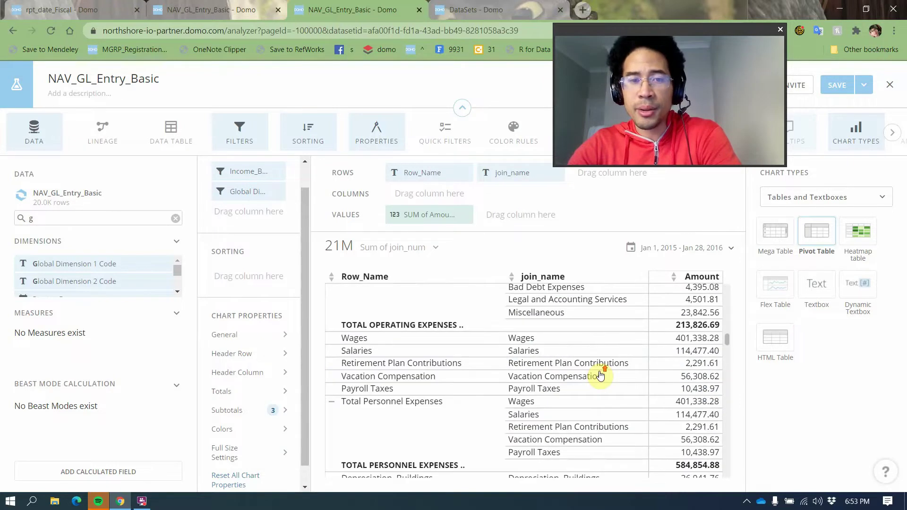
{"action": "scroll", "coordinate": [601, 375], "scroll_direction": "up", "scroll_amount": 15}
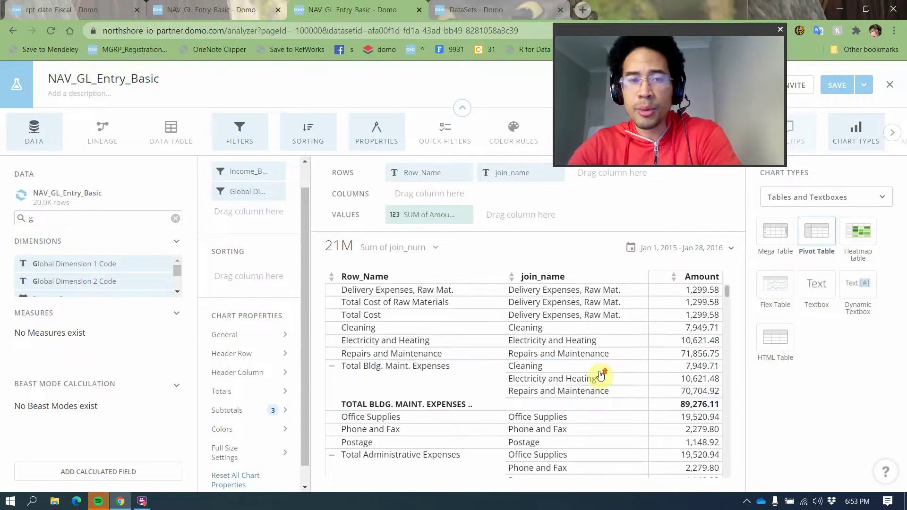
{"action": "left_click", "coordinate": [497, 367]}
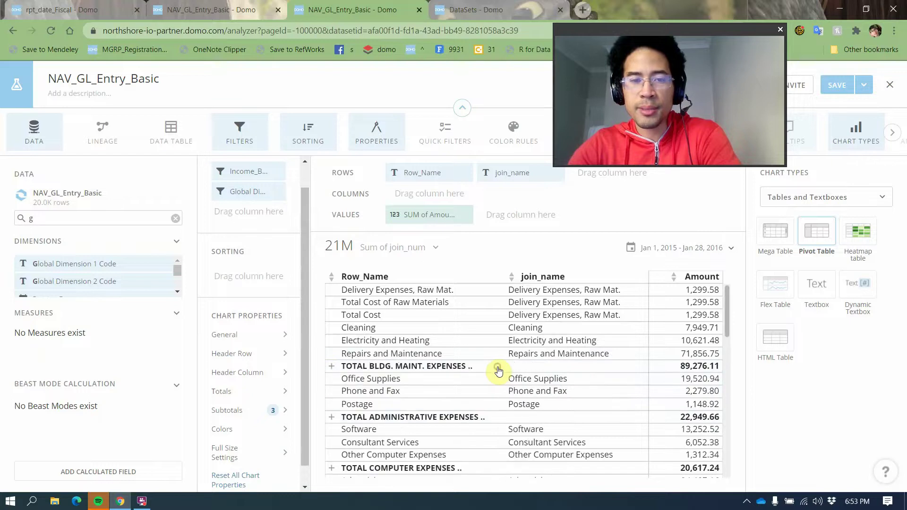
{"action": "scroll", "coordinate": [499, 372], "scroll_direction": "down", "scroll_amount": 10}
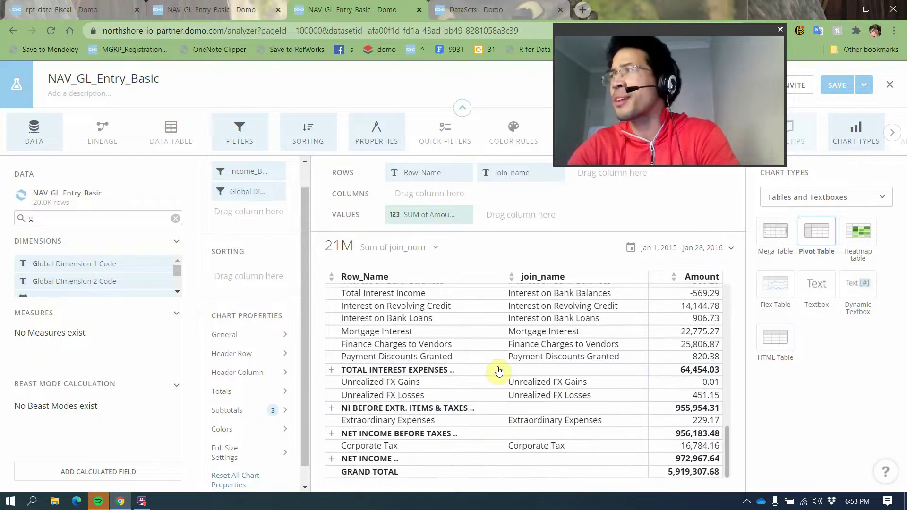
{"action": "scroll", "coordinate": [499, 371], "scroll_direction": "up", "scroll_amount": 5}
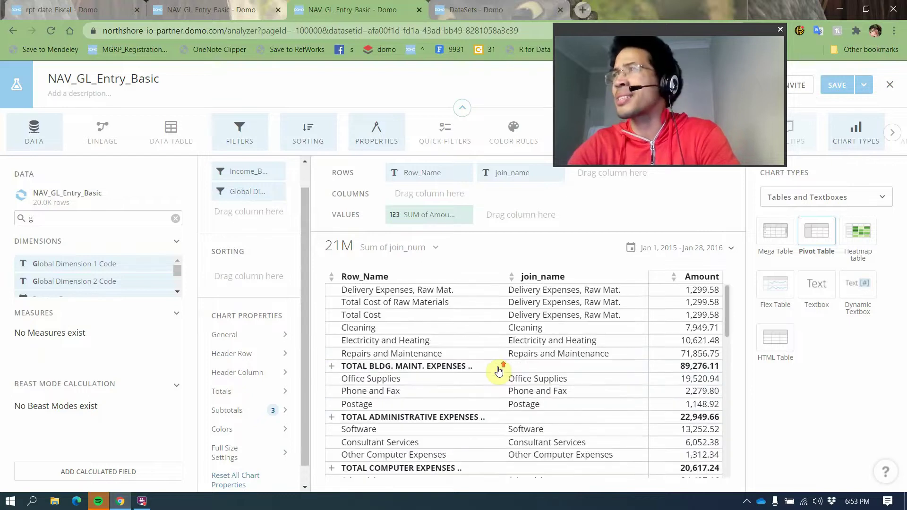
- Leave the editor without saving and open the NAV_GL_Entry_Adv card from the income statement dashboard
{"action": "left_click", "coordinate": [419, 9]}
{"action": "left_click", "coordinate": [496, 96]}
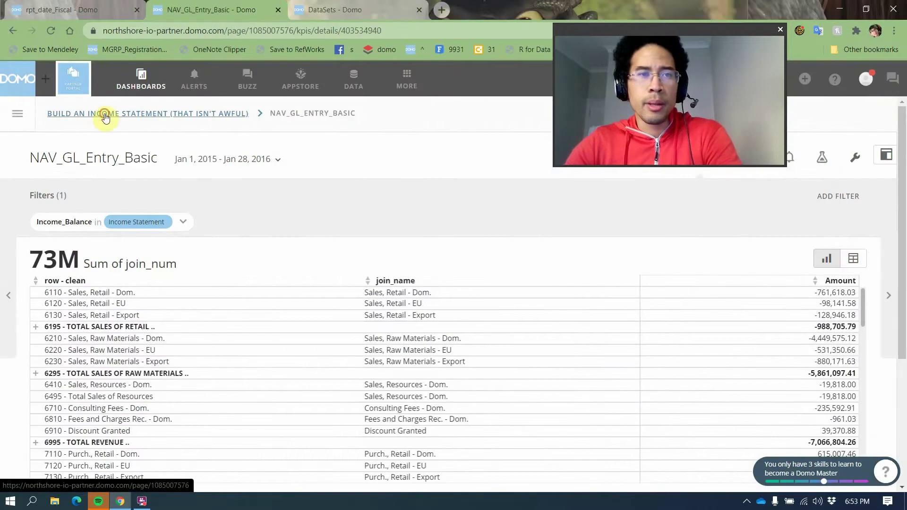
{"action": "left_click", "coordinate": [104, 115]}
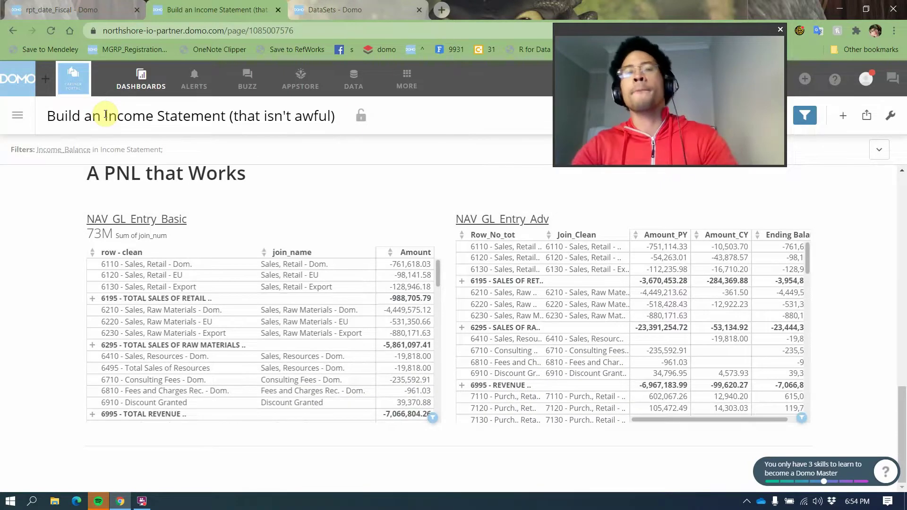
{"action": "left_click", "coordinate": [534, 220]}
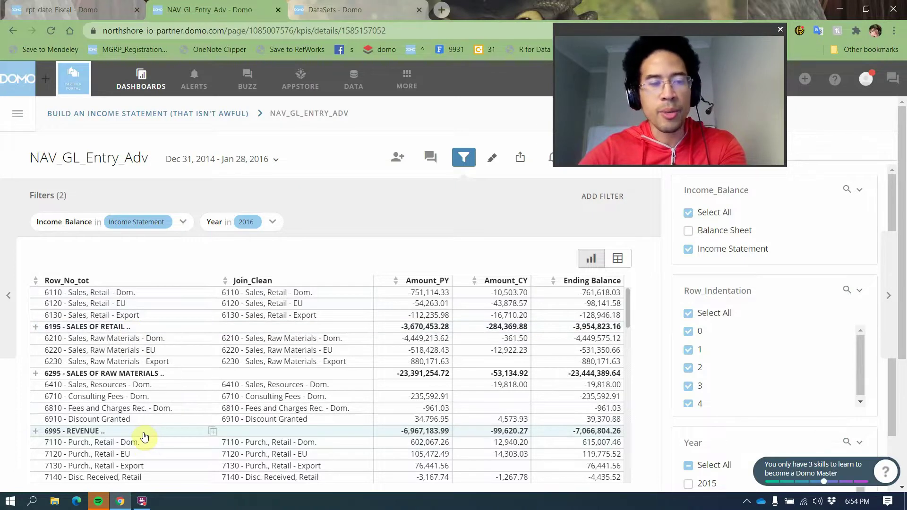
{"action": "scroll", "coordinate": [145, 437], "scroll_direction": "down", "scroll_amount": 15}
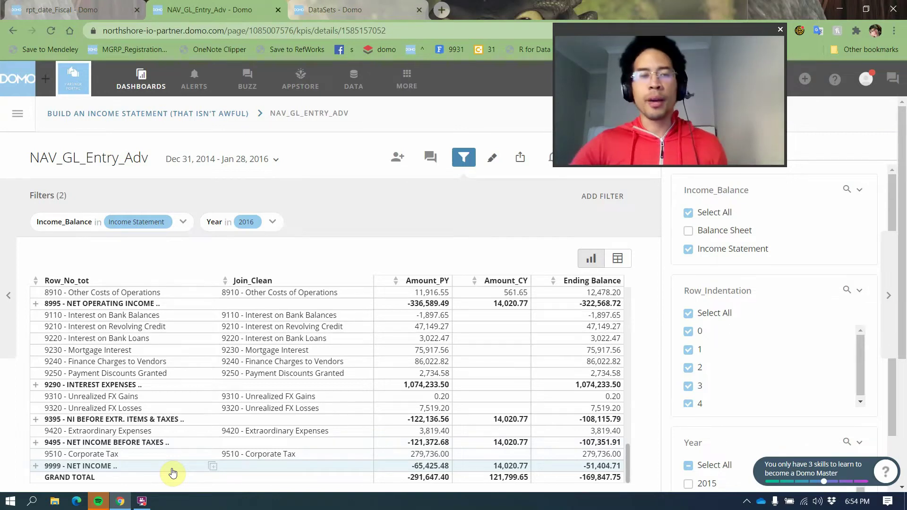
{"action": "scroll", "coordinate": [172, 472], "scroll_direction": "up", "scroll_amount": 10}
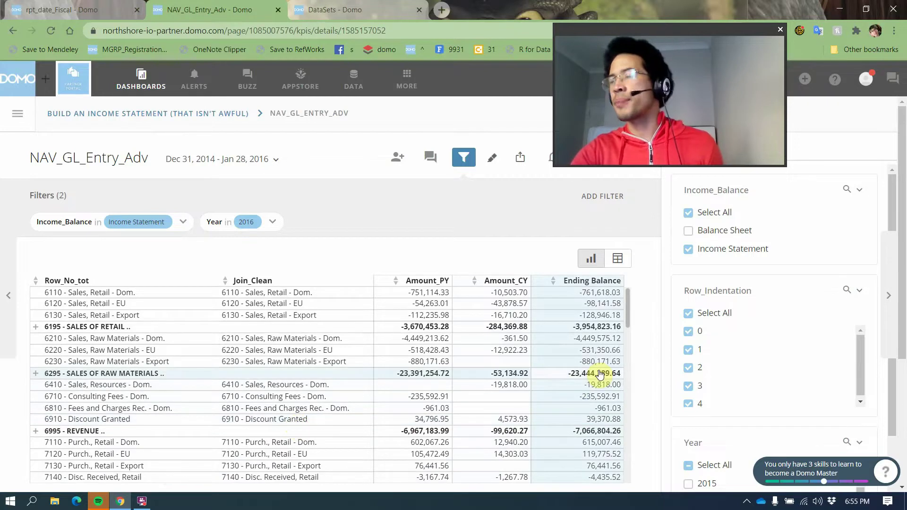
- Try Row_Indentation levels 0 and 1, then settle on level 3 only
{"action": "left_click", "coordinate": [690, 314]}
{"action": "left_click", "coordinate": [690, 332]}
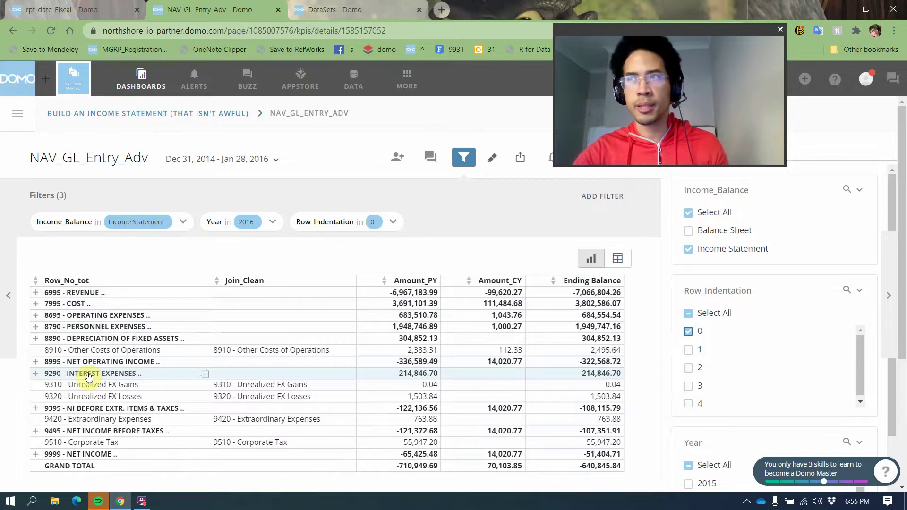
{"action": "left_click", "coordinate": [689, 332]}
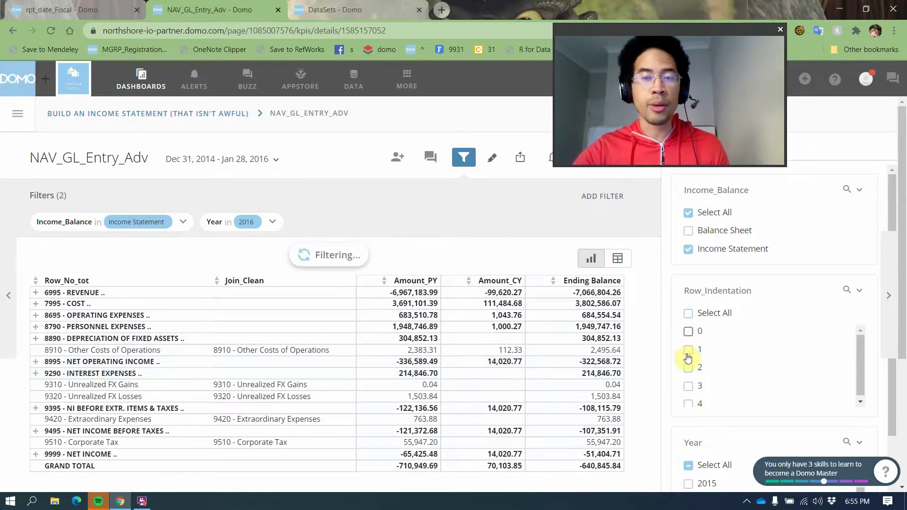
{"action": "left_click", "coordinate": [687, 356]}
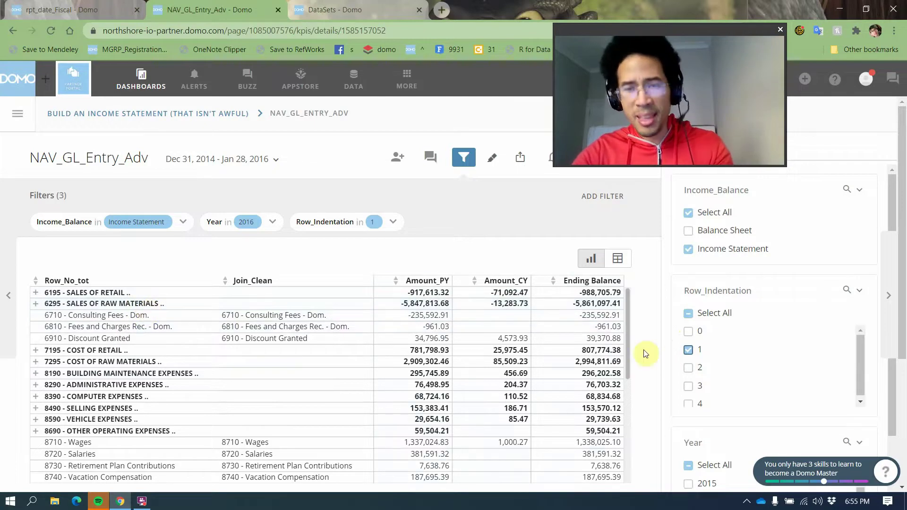
{"action": "left_click", "coordinate": [689, 355]}
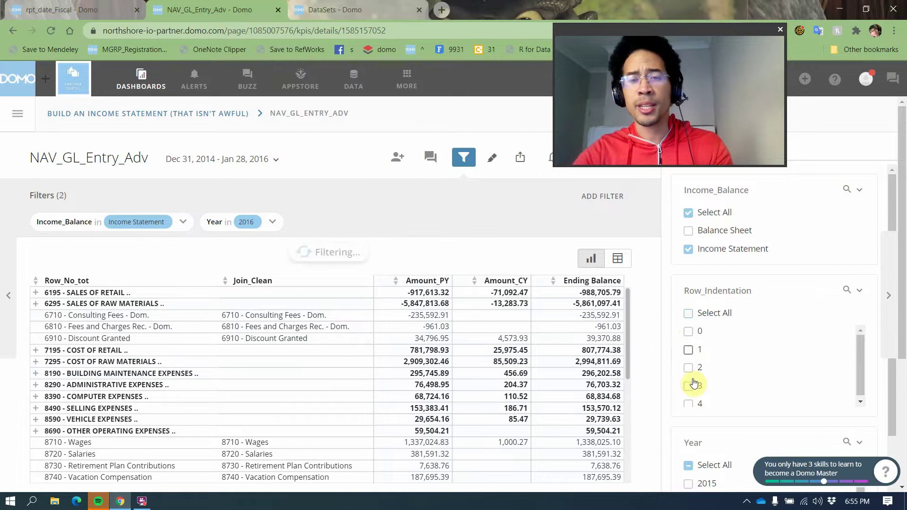
{"action": "left_click", "coordinate": [688, 386]}
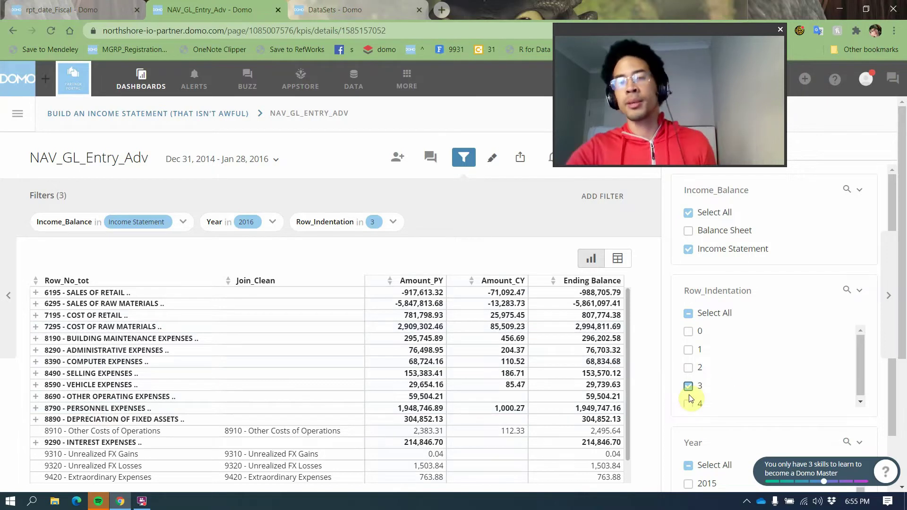
{"action": "scroll", "coordinate": [795, 401], "scroll_direction": "down", "scroll_amount": 2}
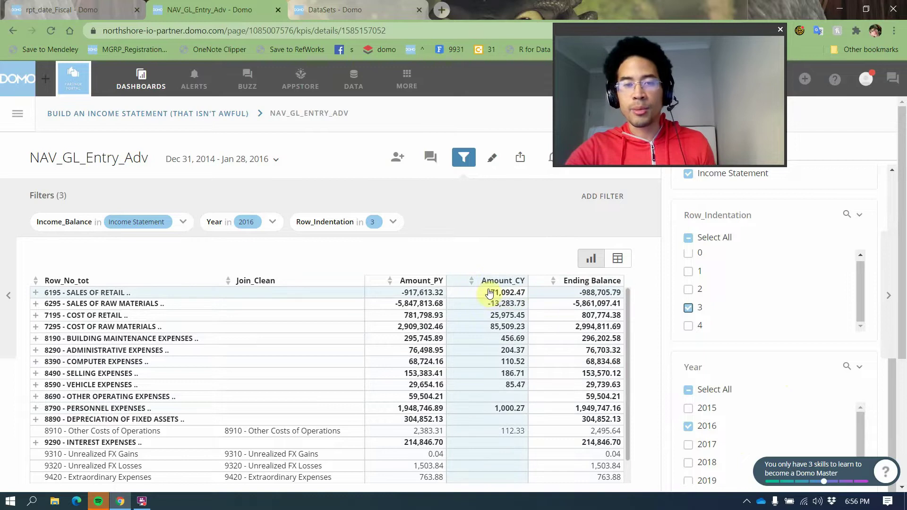
- Change the Year filter from 2016 to only 2015
{"action": "left_click", "coordinate": [704, 428]}
{"action": "left_click", "coordinate": [691, 445]}
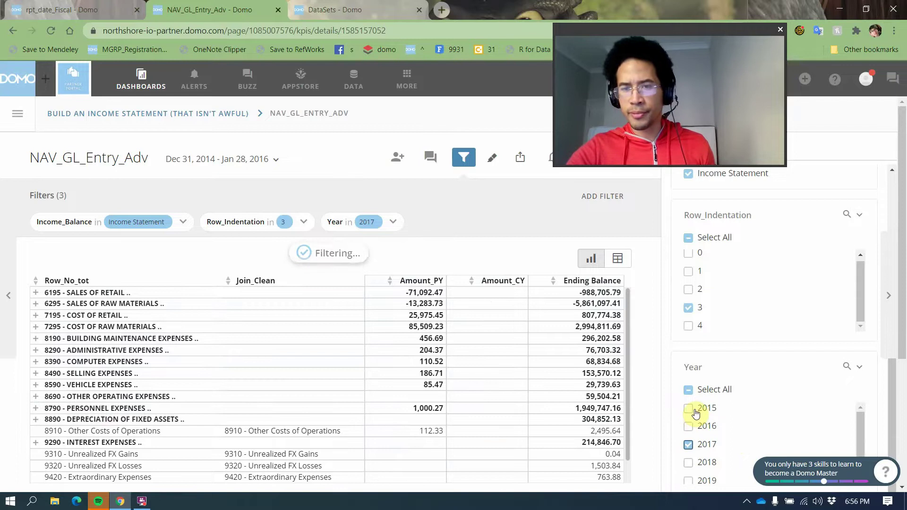
{"action": "left_click", "coordinate": [691, 408]}
{"action": "left_click", "coordinate": [691, 449]}
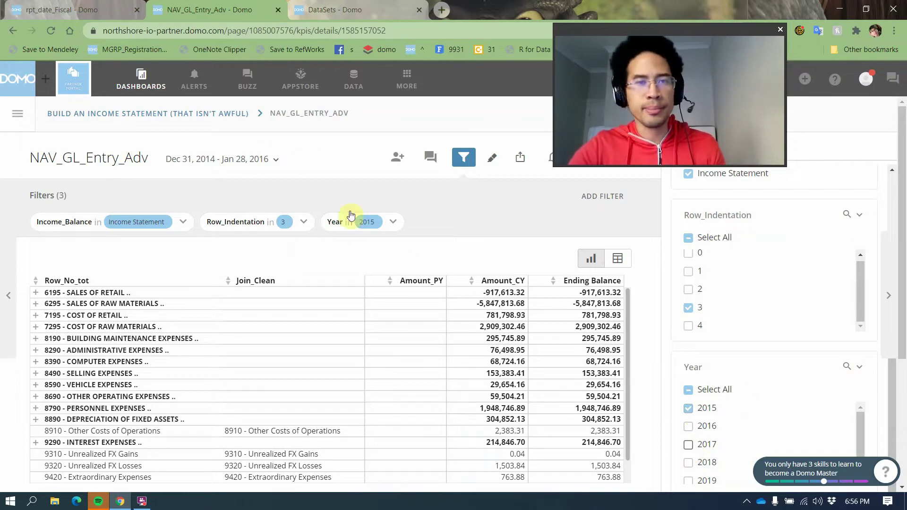
{"action": "scroll", "coordinate": [415, 324], "scroll_direction": "down", "scroll_amount": 5}
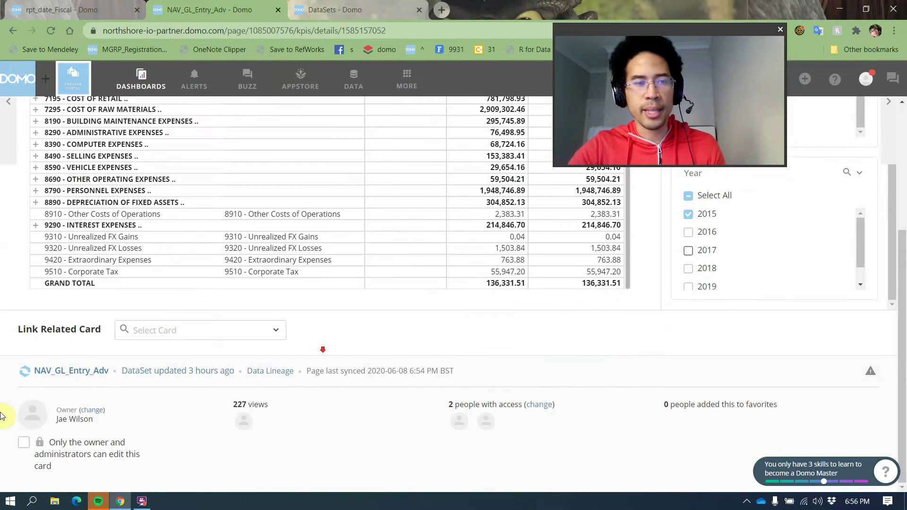
- Open NAV_GL_Entry_Adv's input dataset rpt_date_Fiscal and view its 2015–2020 fiscal year date rows
{"action": "left_click", "coordinate": [84, 369]}
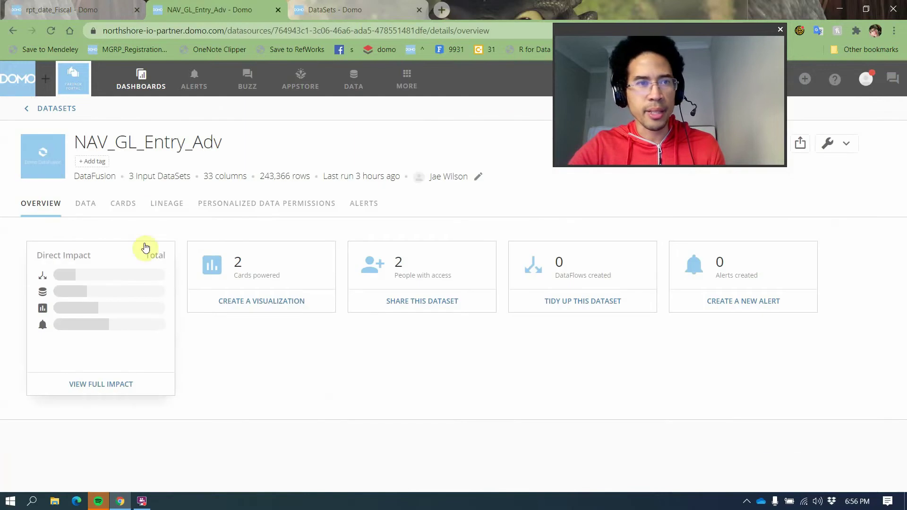
{"action": "mouse_move", "coordinate": [154, 178]}
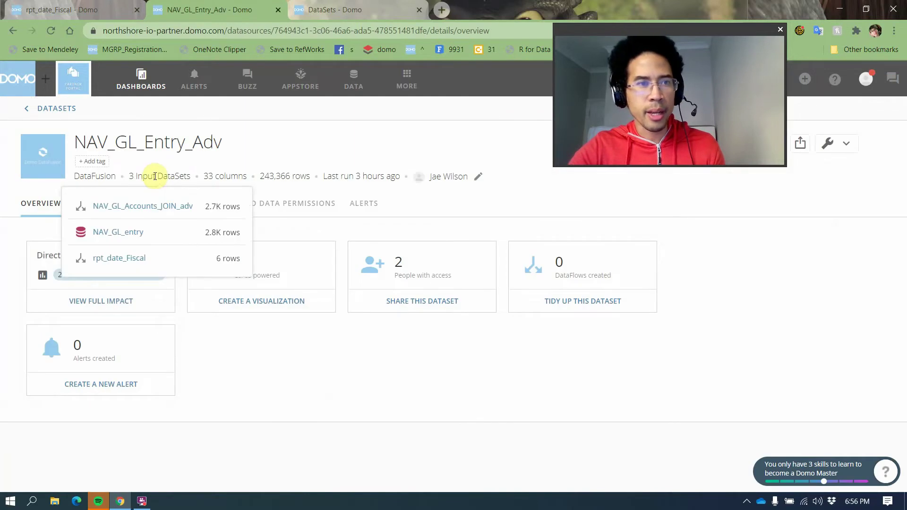
{"action": "left_click", "coordinate": [124, 257]}
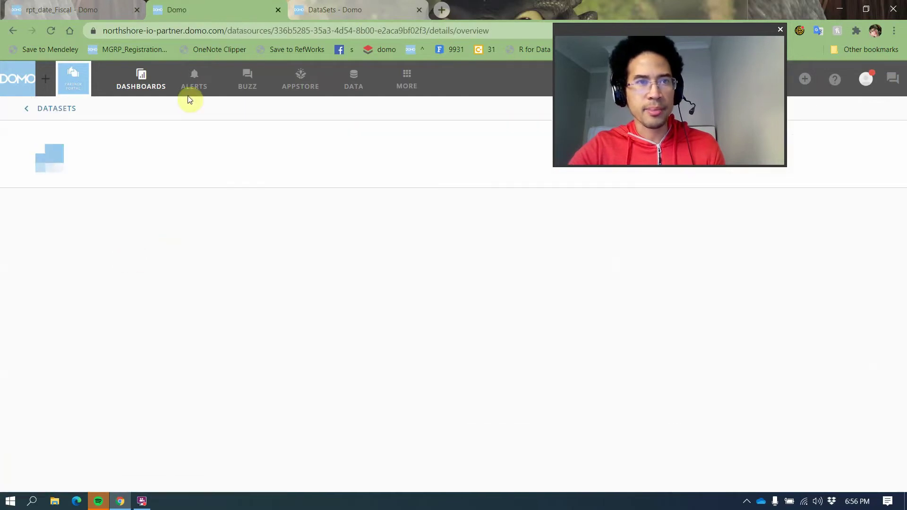
{"action": "left_click_drag", "start_coordinate": [80, 142], "coordinate": [180, 135]}
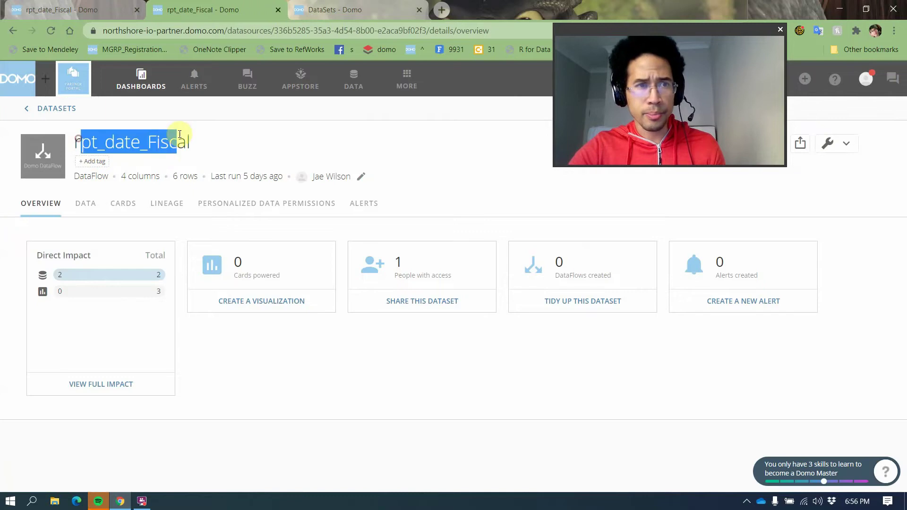
{"action": "left_click", "coordinate": [85, 203]}
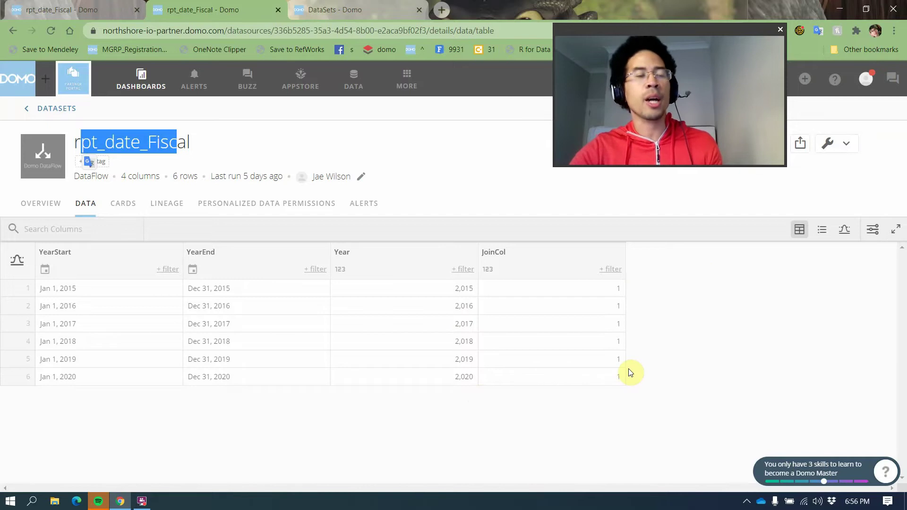
{"action": "left_click", "coordinate": [17, 34]}
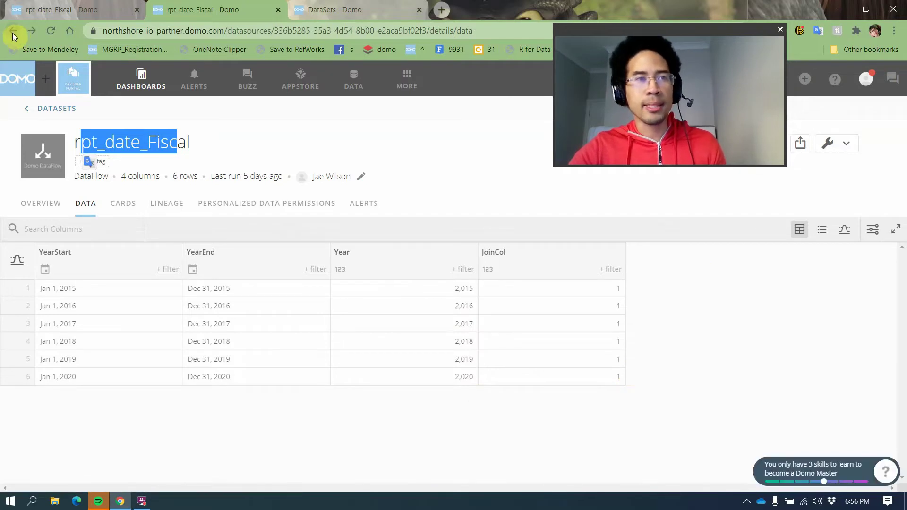
- Back on NAV_GL_Entry_Adv, list its two connected cards, Income_Balance and NAV_GL_Entry_Adv
{"action": "left_click", "coordinate": [13, 33]}
{"action": "left_click", "coordinate": [12, 32]}
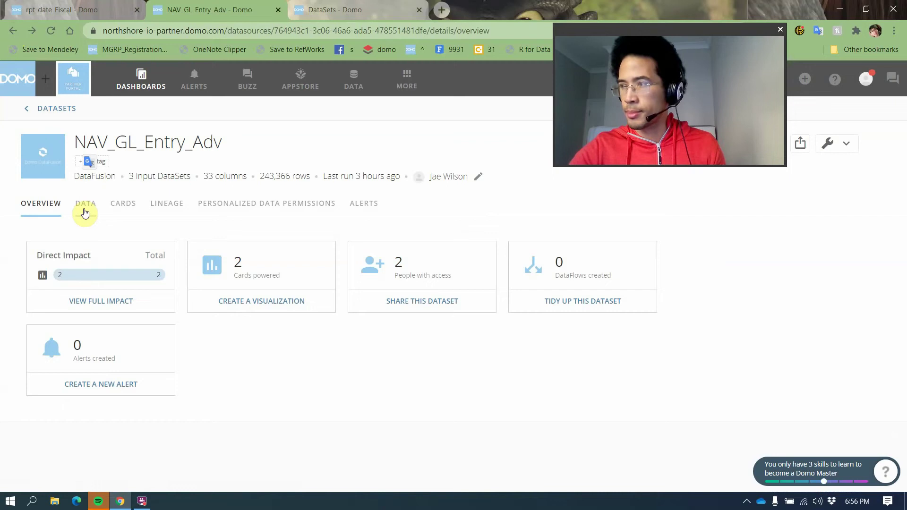
{"action": "left_click", "coordinate": [117, 205]}
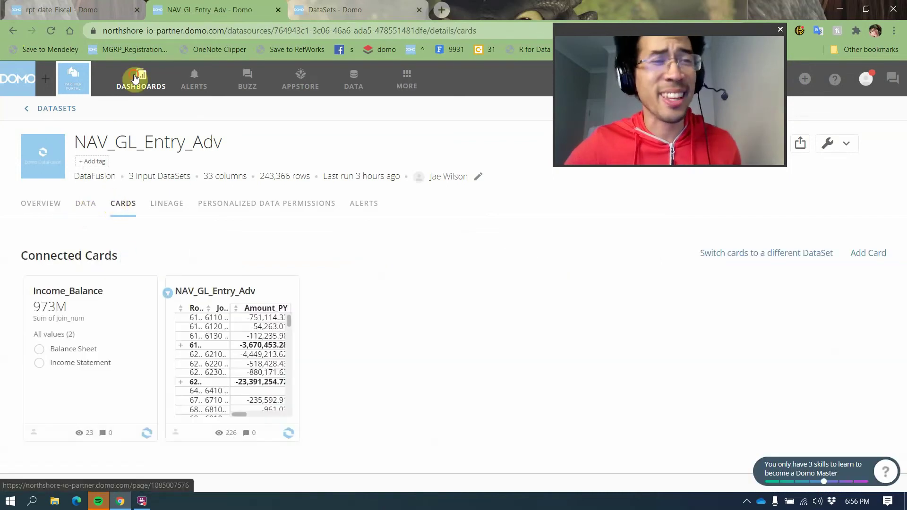
{"action": "left_click", "coordinate": [141, 78]}
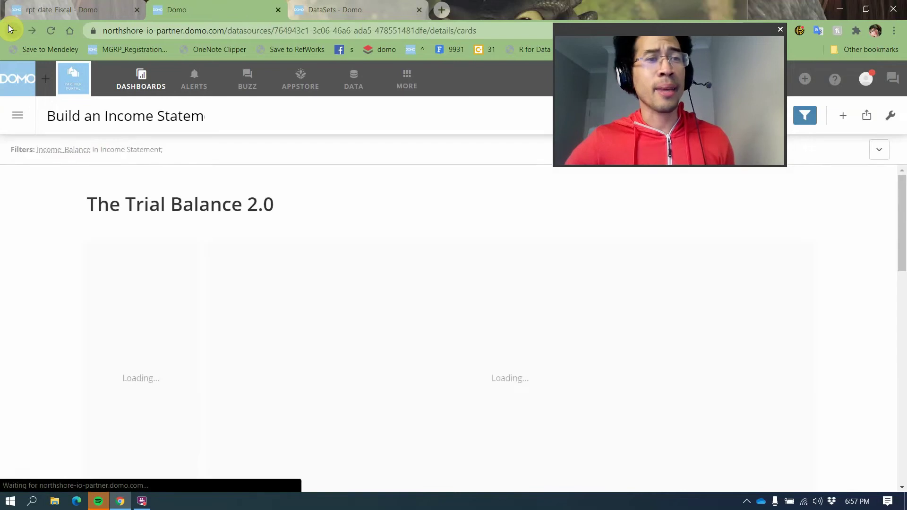
{"action": "left_click", "coordinate": [9, 26]}
{"action": "left_click", "coordinate": [33, 33]}
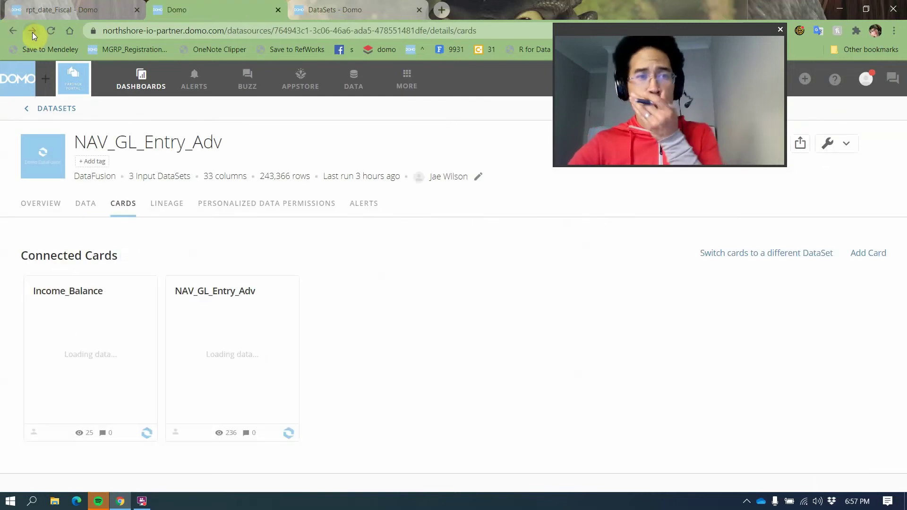
- Go forward to the dashboard showing the Trial Balance 2.0 pivot of 2015 Income Statement amounts
{"action": "left_click", "coordinate": [29, 30]}
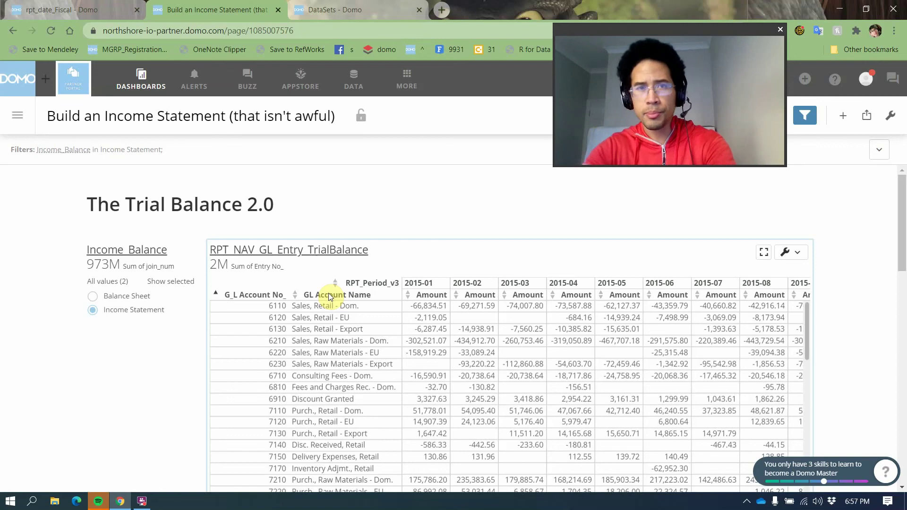
{"action": "left_click", "coordinate": [629, 140]}
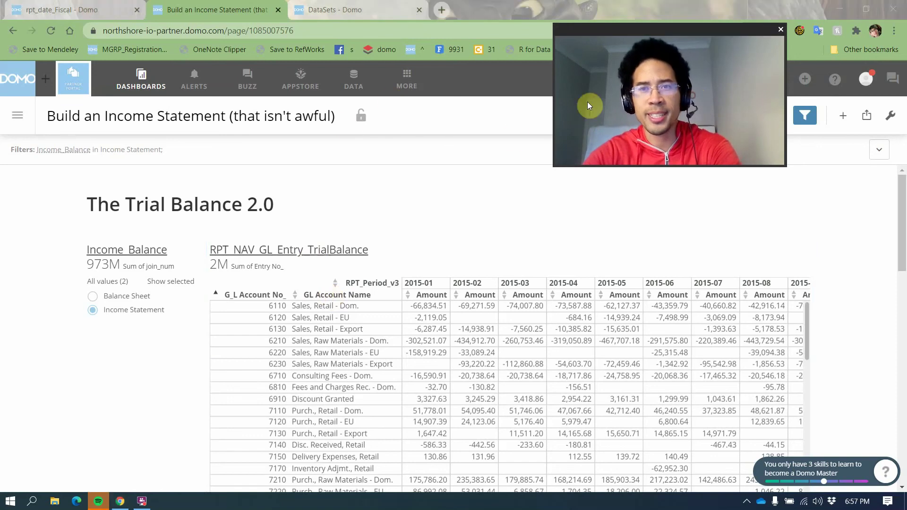